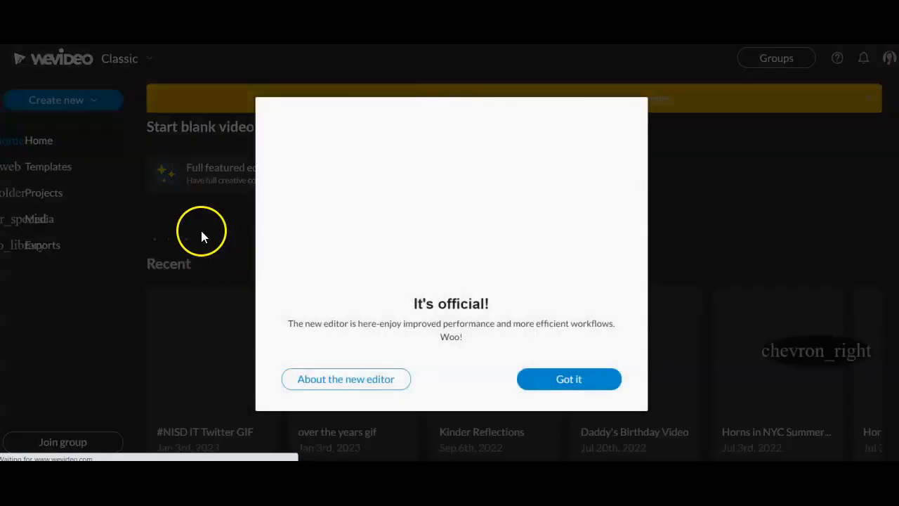
# Dismiss the new-editor announcement and create a new video in the full-featured editor
pyautogui.click(573, 385)
pyautogui.click(79, 100)
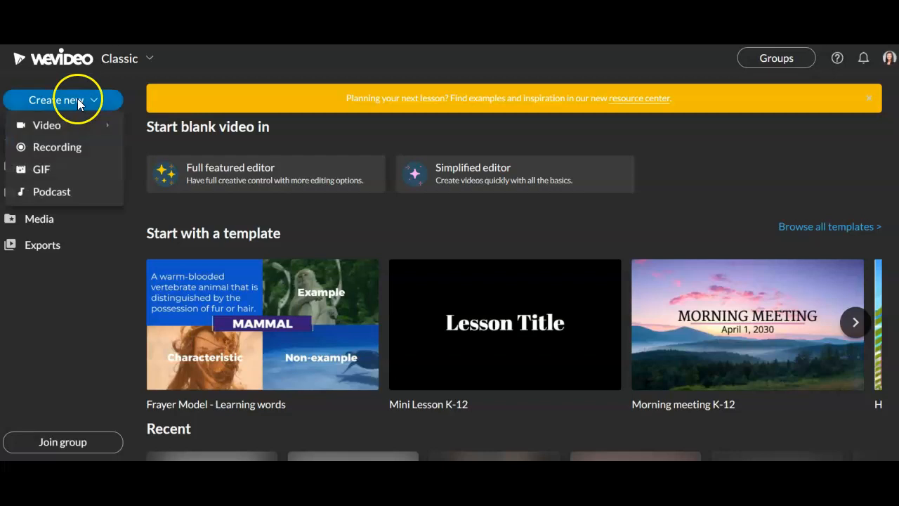
pyautogui.moveTo(64, 131)
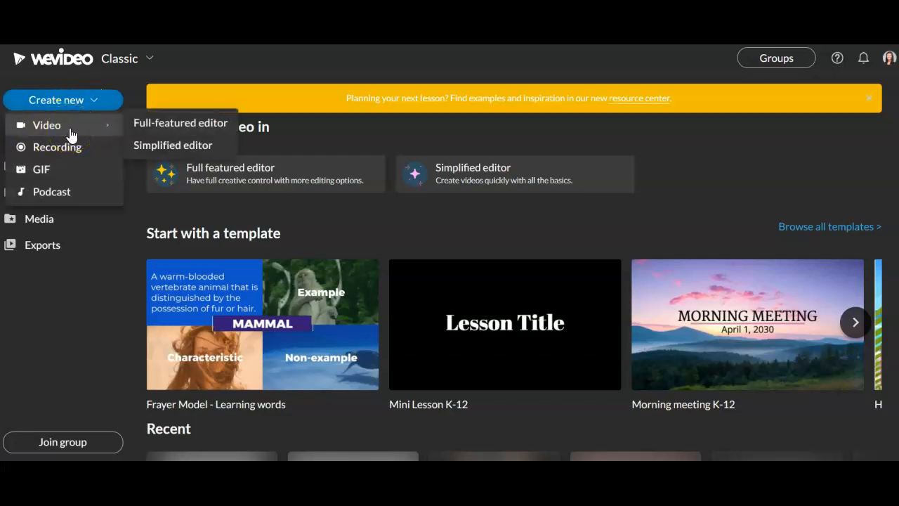
pyautogui.click(163, 123)
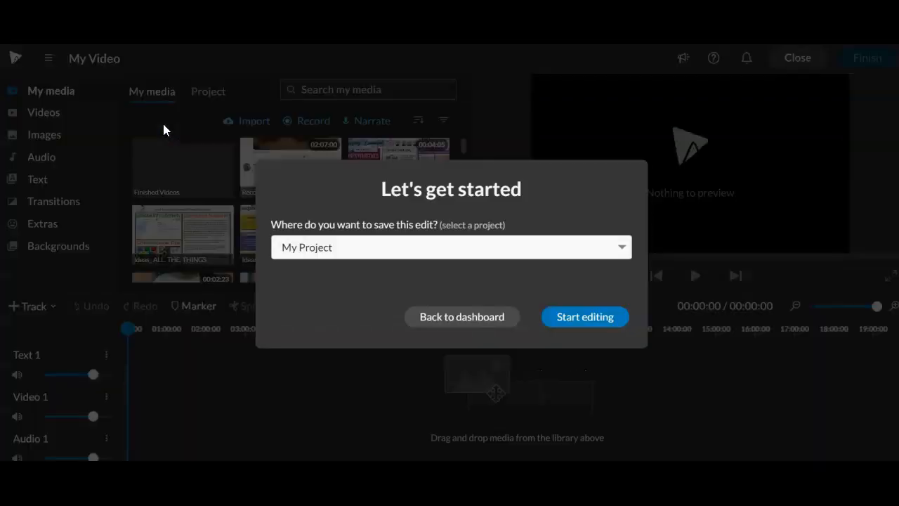
# Choose "Video project" as the project where the edit is saved and start editing
pyautogui.click(340, 252)
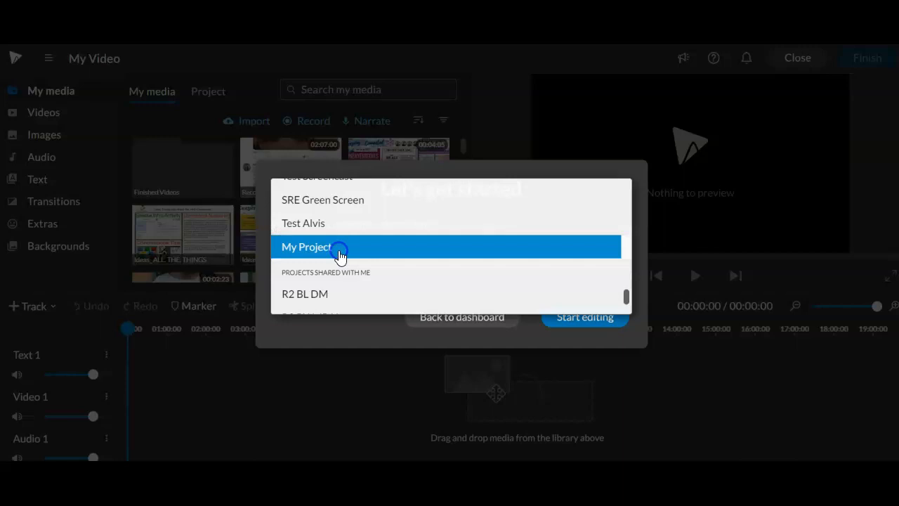
pyautogui.click(340, 253)
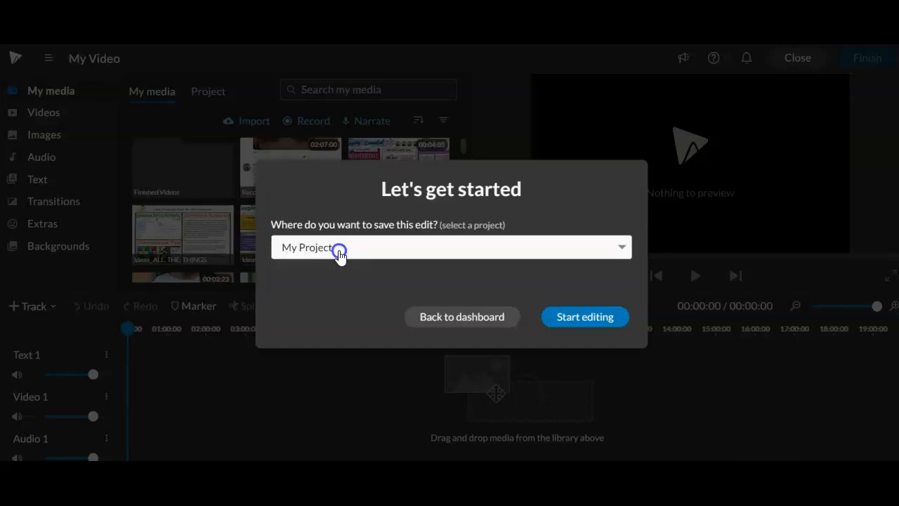
pyautogui.click(487, 259)
pyautogui.scroll(-1, 463, 264)
pyautogui.click(367, 302)
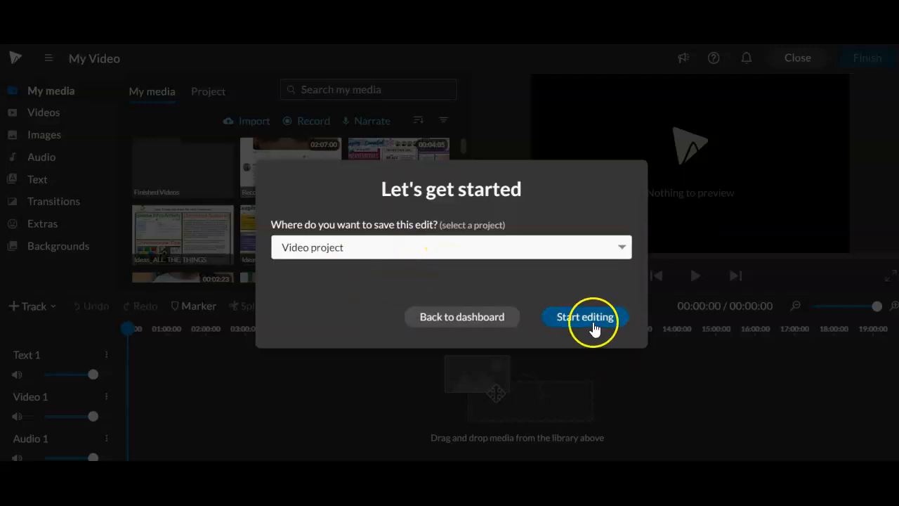
pyautogui.rightClick(594, 325)
pyautogui.click(594, 326)
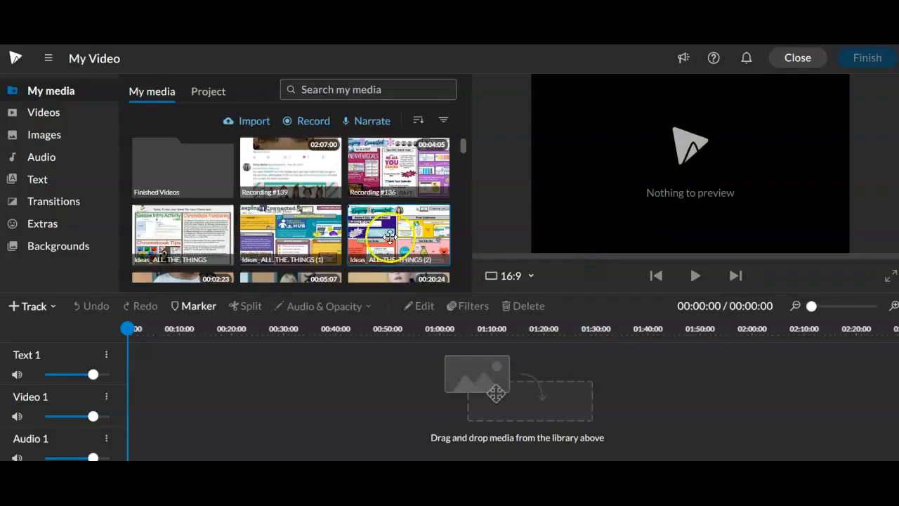
# Close the editing toolbar tour and rename the video as "Test Video"
pyautogui.click(118, 60)
pyautogui.click(602, 314)
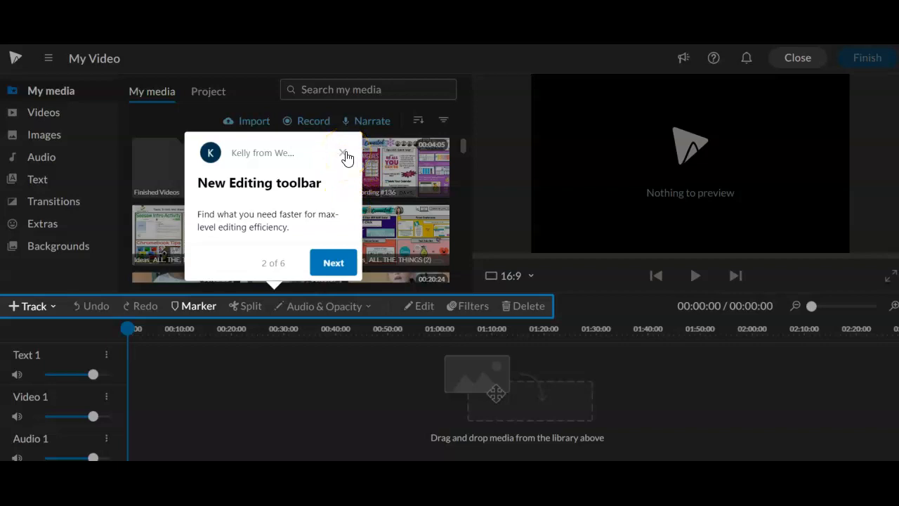
pyautogui.click(344, 153)
pyautogui.click(100, 60)
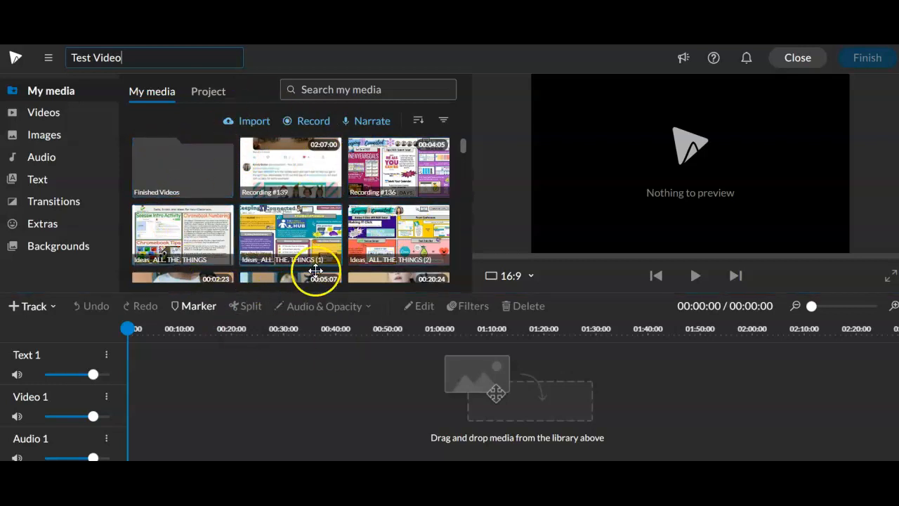
pyautogui.click(245, 132)
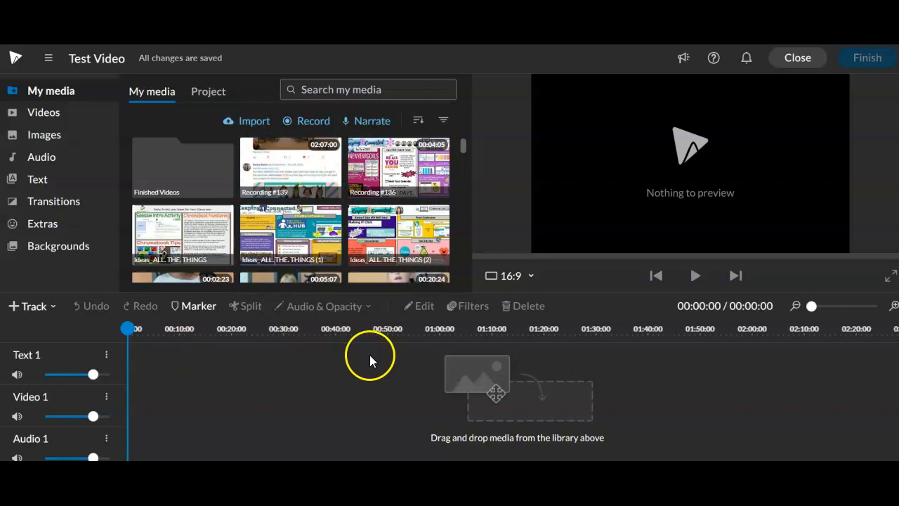
# Place Recording #139 at the start of the Video 1 track and trim its end to about 00:03:80
pyautogui.moveTo(285, 159); pyautogui.dragTo(137, 416)
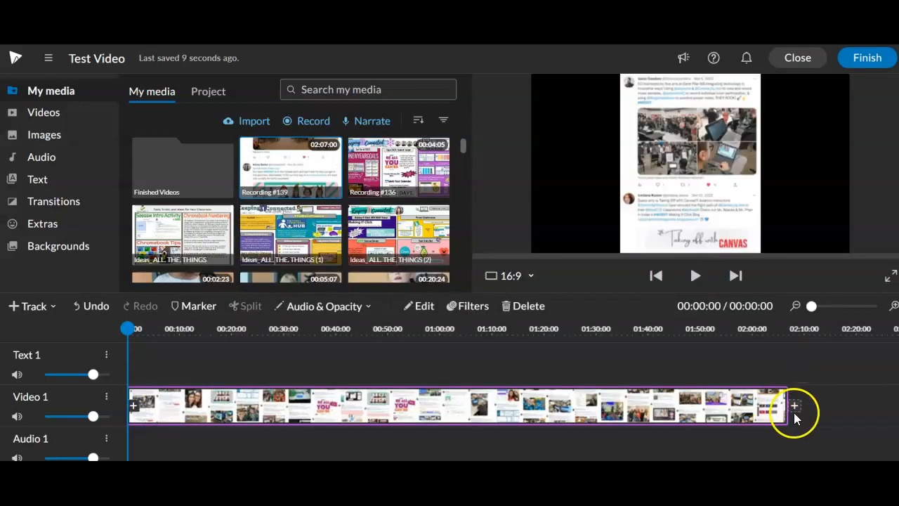
pyautogui.moveTo(724, 416); pyautogui.dragTo(163, 420)
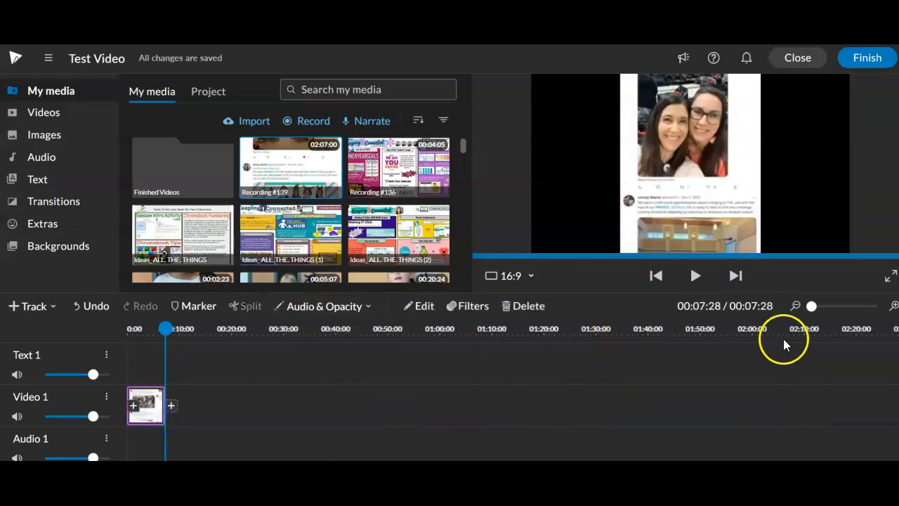
pyautogui.moveTo(812, 309); pyautogui.dragTo(820, 307)
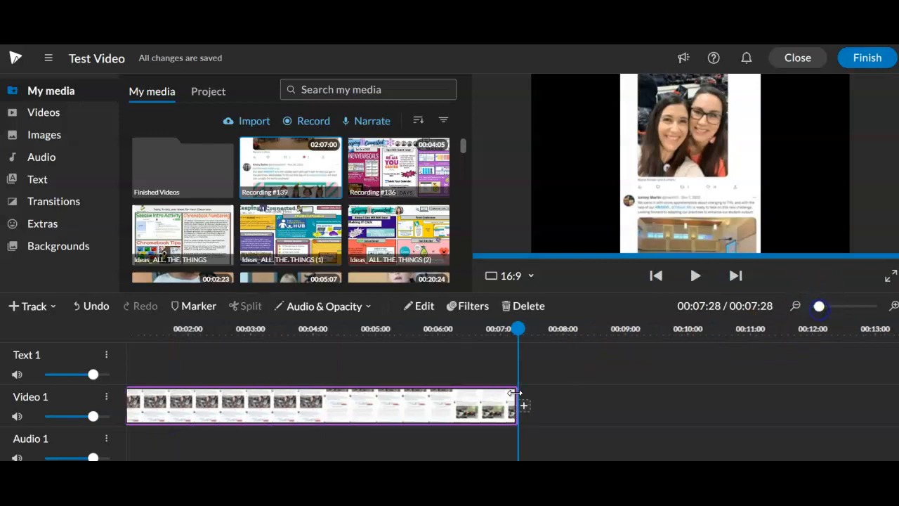
pyautogui.moveTo(515, 392); pyautogui.dragTo(297, 389)
# Add the Ideas_ALL. THE. THINGS (1) image right after the recording on Video 1 and trim its end to about 00:05:52
pyautogui.moveTo(296, 241); pyautogui.dragTo(396, 442)
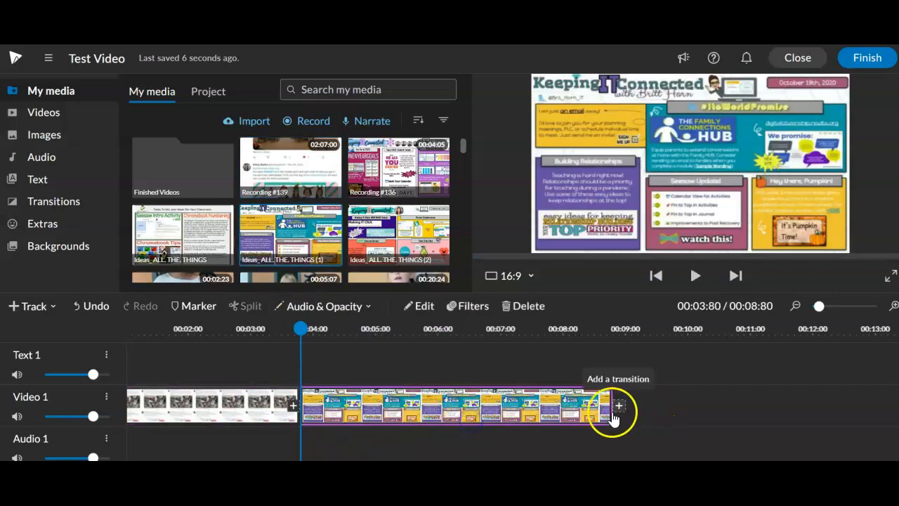
pyautogui.moveTo(611, 413); pyautogui.dragTo(385, 397)
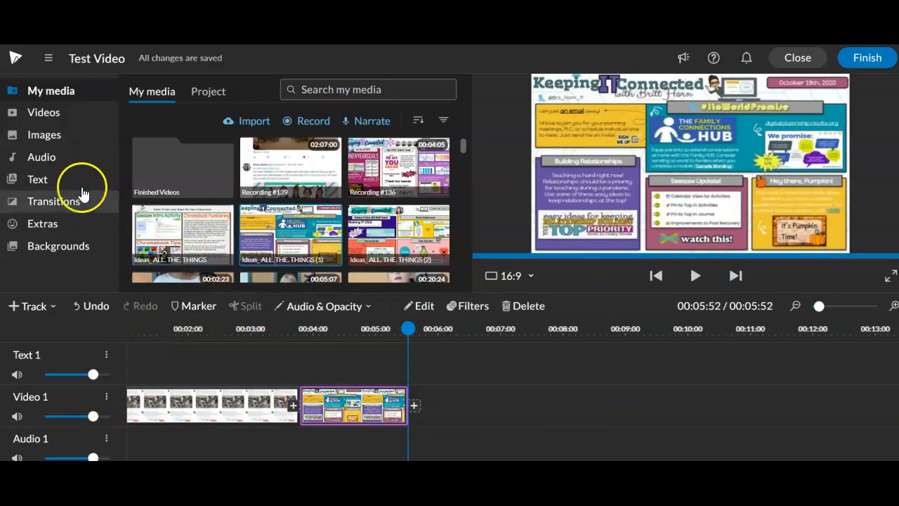
# Add the blue Name/Description caption at the start of the Text 1 track and trim it to the end of the first video clip
pyautogui.click(57, 181)
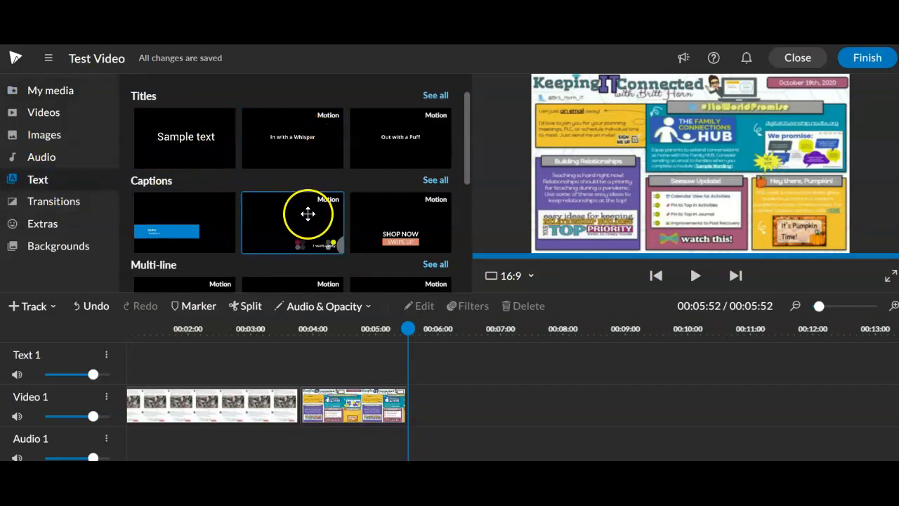
pyautogui.scroll(-1, 419, 217)
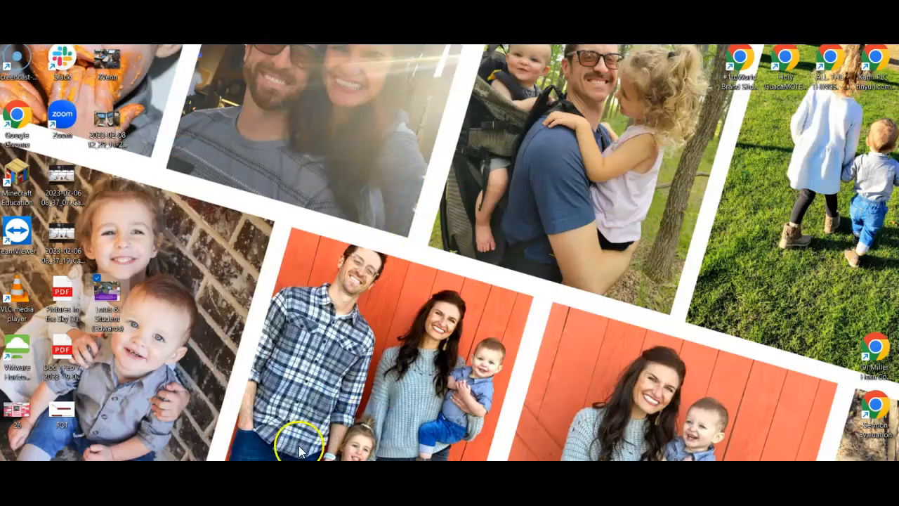
pyautogui.click(128, 473)
pyautogui.click(98, 421)
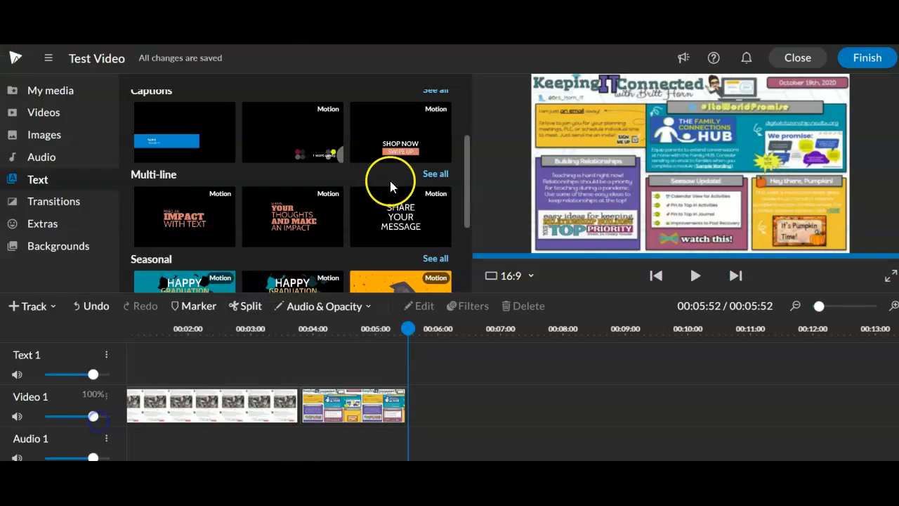
pyautogui.click(198, 149)
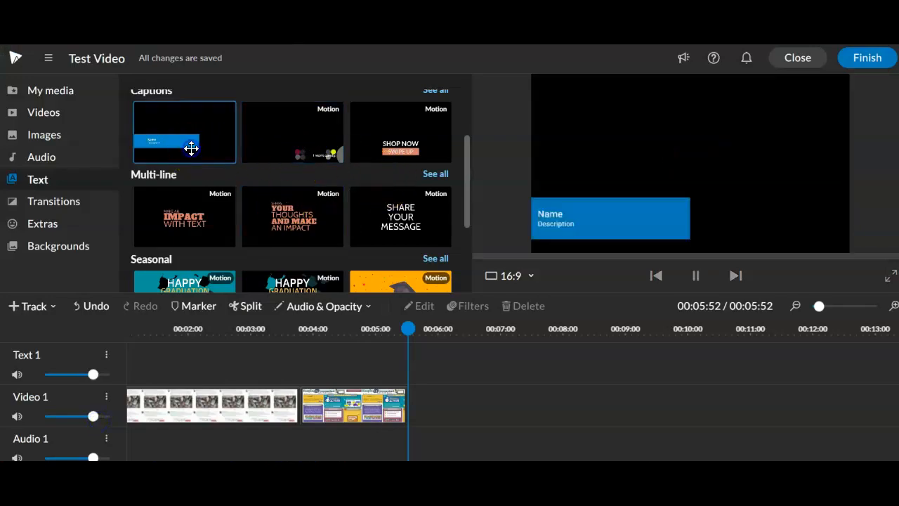
pyautogui.moveTo(191, 147); pyautogui.dragTo(133, 359)
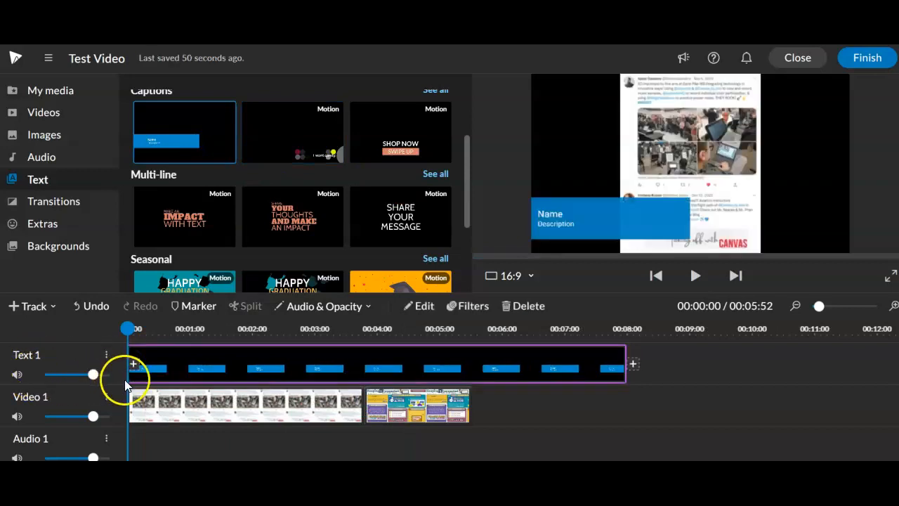
pyautogui.moveTo(628, 372); pyautogui.dragTo(363, 363)
# Open the caption clip for editing and replace its placeholder text with "Welcome to WeVideo"
pyautogui.click(273, 370)
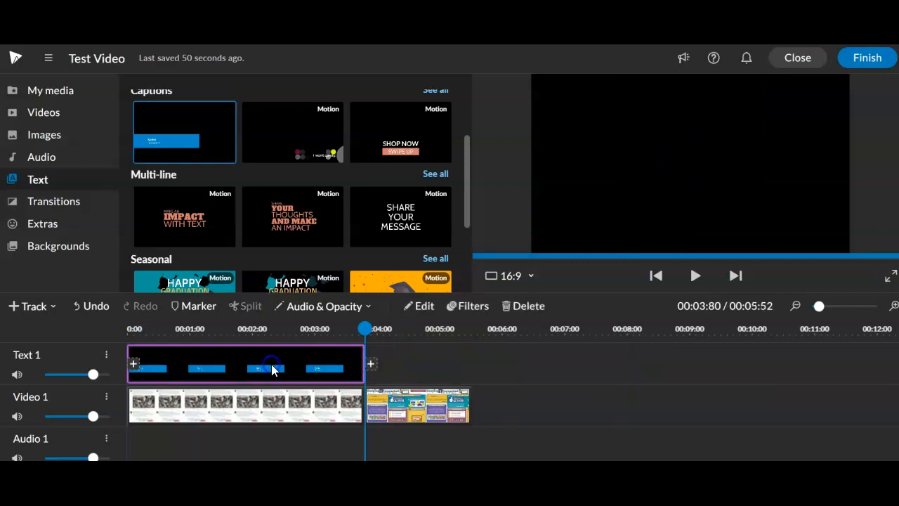
pyautogui.doubleClick(273, 370)
pyautogui.hotkey('ctrl', 'a')
pyautogui.press('BackSpace')
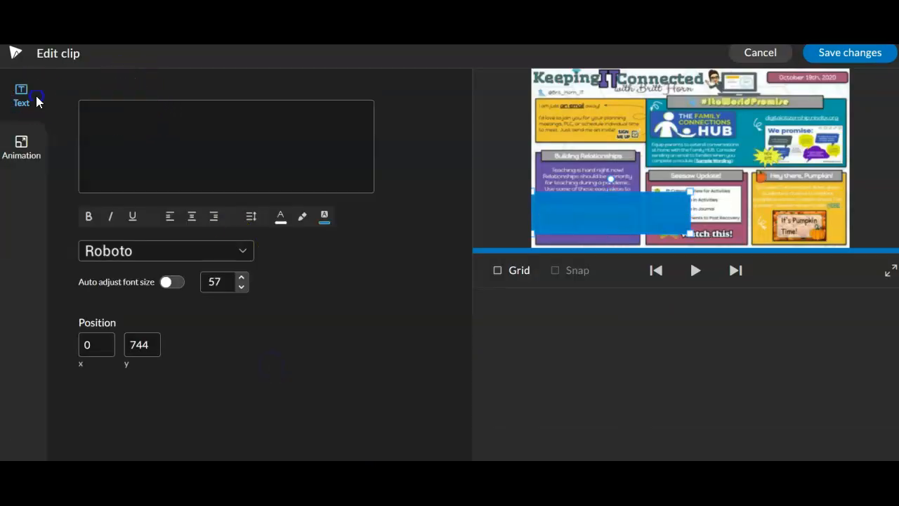
pyautogui.click(138, 116)
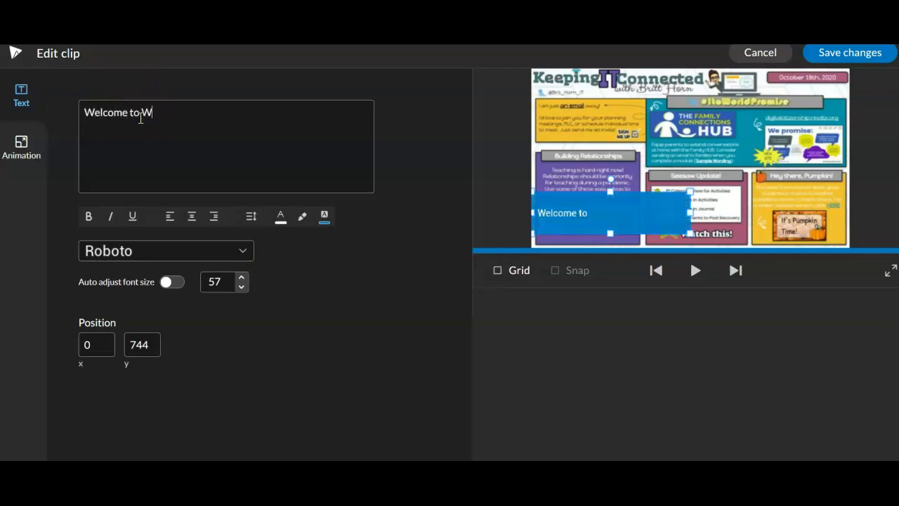
# Set the caption's font to Alfa Slab One at size 70 and save the clip changes
pyautogui.click(206, 253)
pyautogui.click(145, 336)
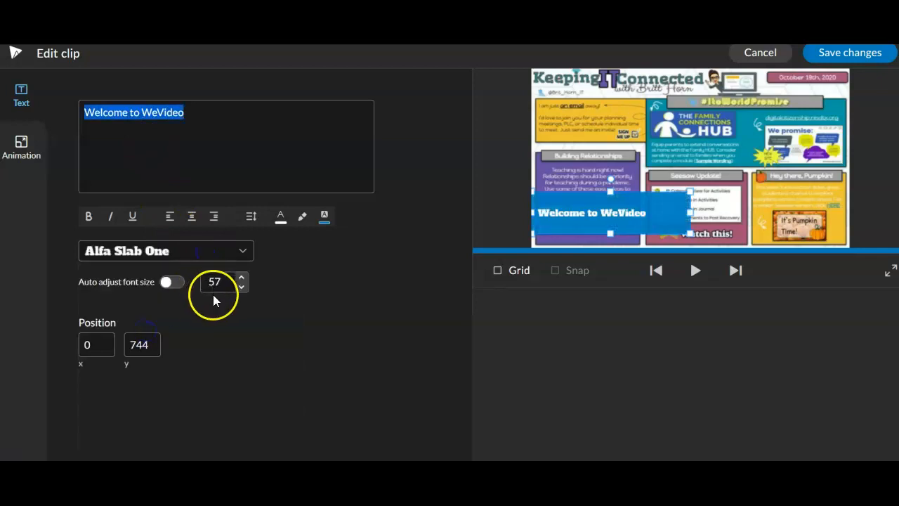
pyautogui.click(227, 282)
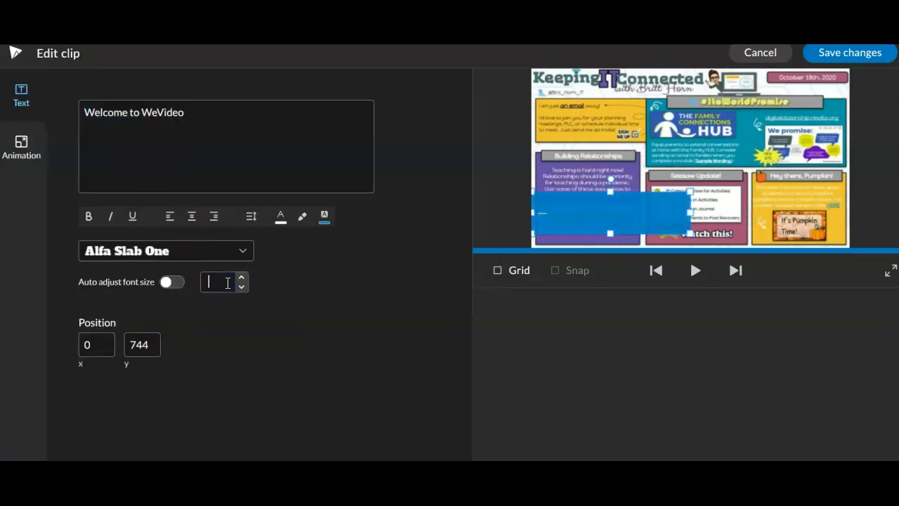
pyautogui.write('70')
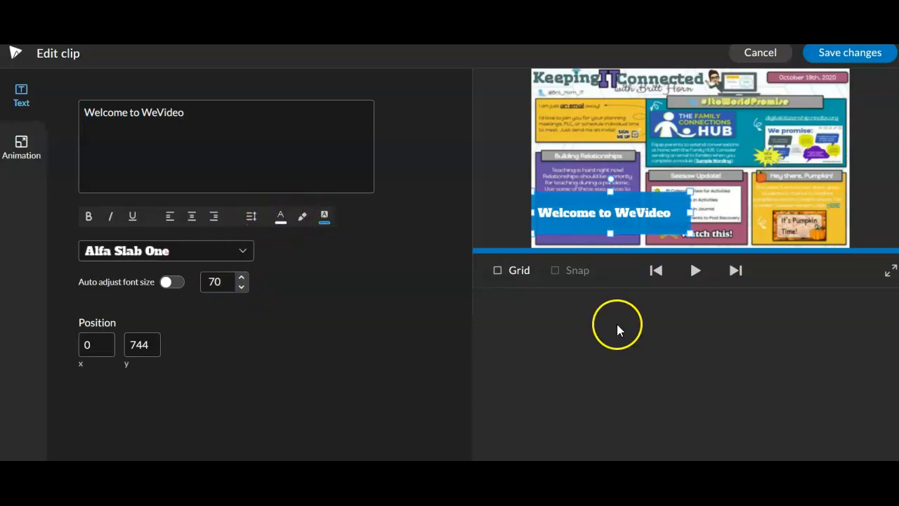
pyautogui.click(857, 60)
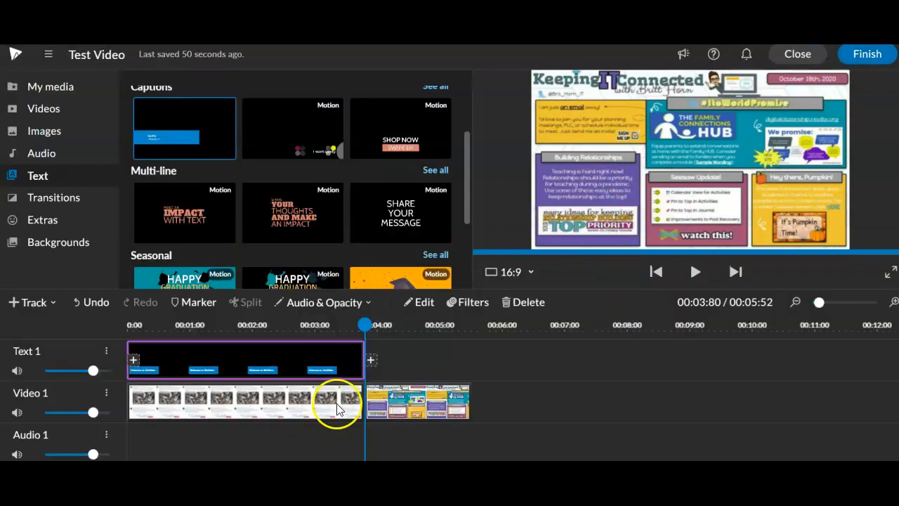
# Preview the video from the beginning to check the caption over the first clip
pyautogui.click(367, 321)
pyautogui.moveTo(368, 319); pyautogui.dragTo(131, 321)
pyautogui.click(697, 272)
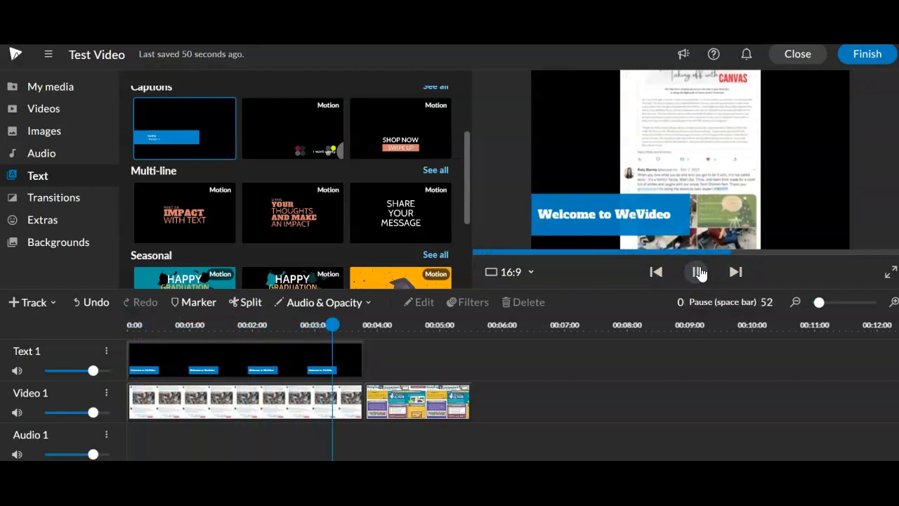
pyautogui.click(699, 272)
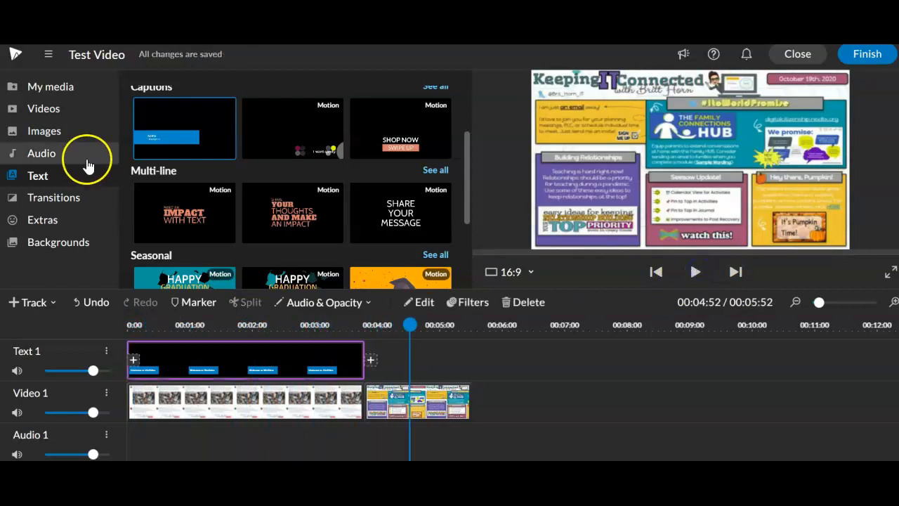
# Add the Inspiring track "Keep It Simple - Instrumental" at the start of the Audio 1 track
pyautogui.click(55, 153)
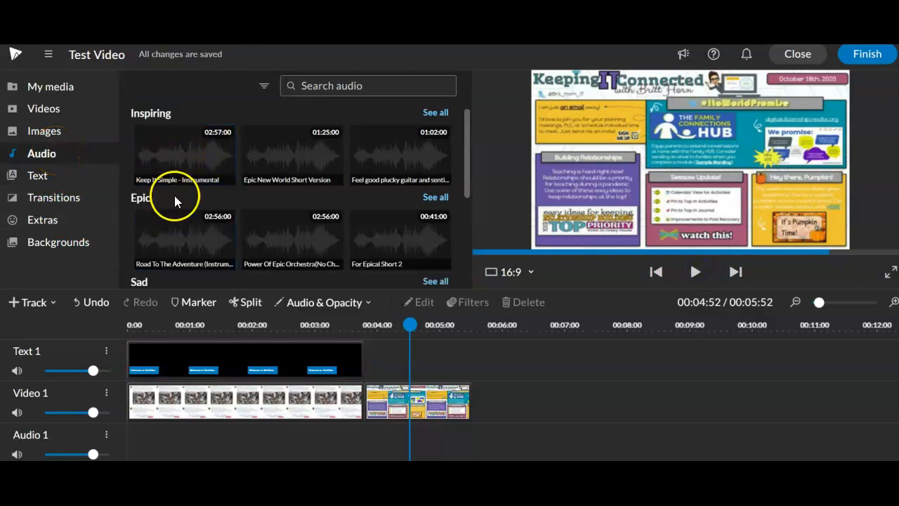
pyautogui.scroll(-5, 274, 203)
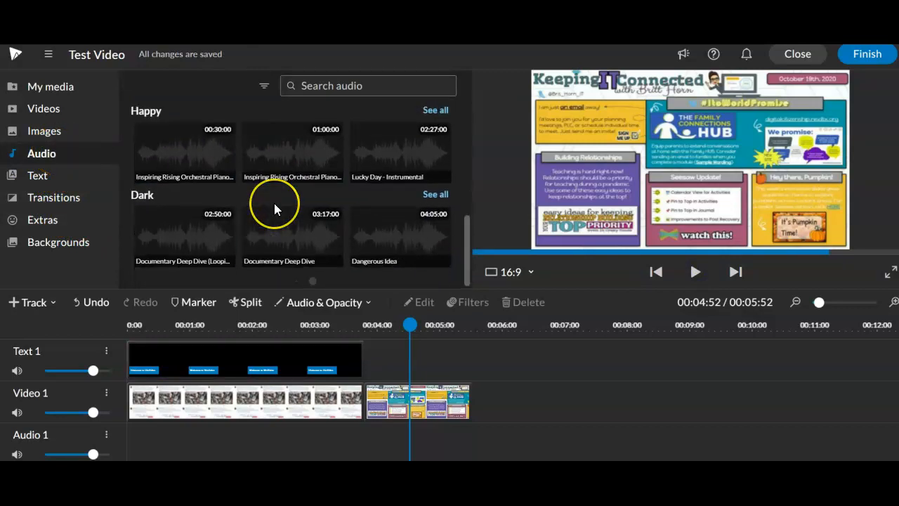
pyautogui.scroll(5, 274, 203)
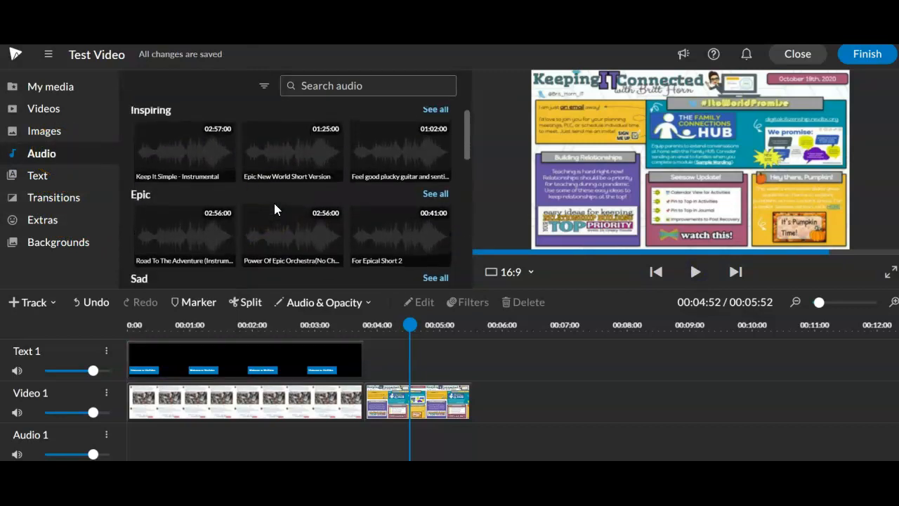
pyautogui.click(205, 146)
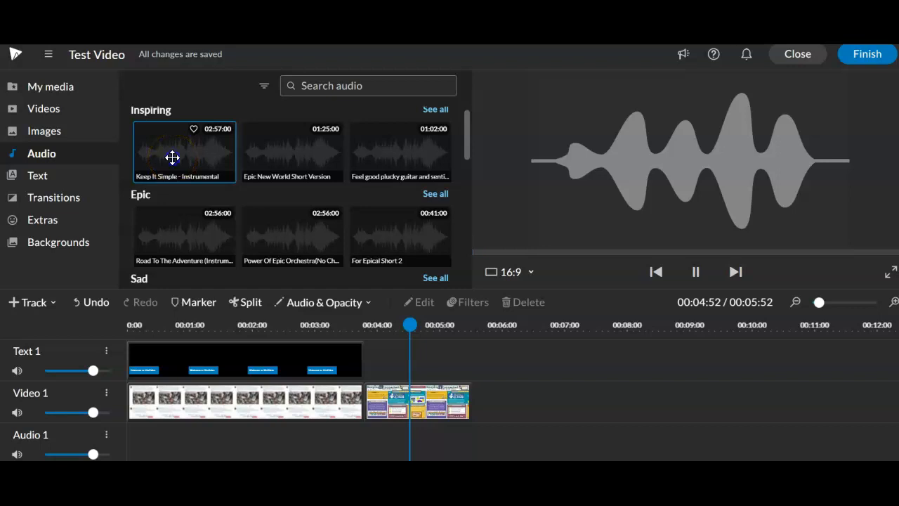
pyautogui.moveTo(173, 157); pyautogui.dragTo(142, 440)
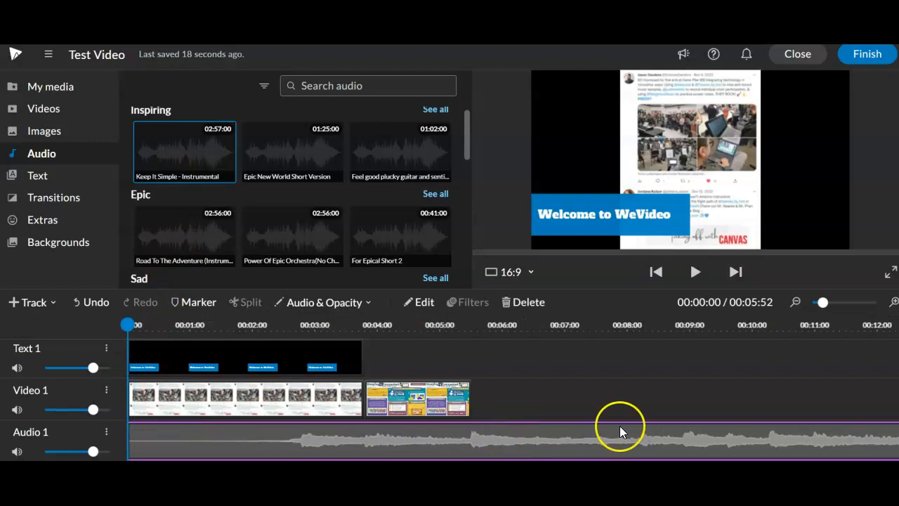
# Trim the end of the music clip to match the end of the video at 00:05:52
pyautogui.moveTo(822, 303); pyautogui.dragTo(812, 303)
pyautogui.moveTo(736, 442); pyautogui.dragTo(147, 443)
pyautogui.moveTo(815, 302); pyautogui.dragTo(820, 301)
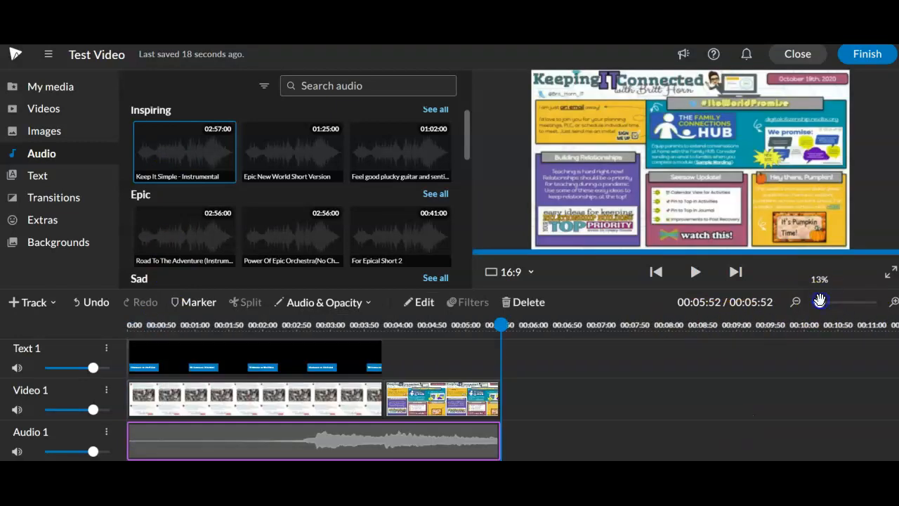
# Enable fading on the music clip, set its fade out to 2.5 sec and save the clip changes
pyautogui.doubleClick(475, 433)
pyautogui.click(120, 166)
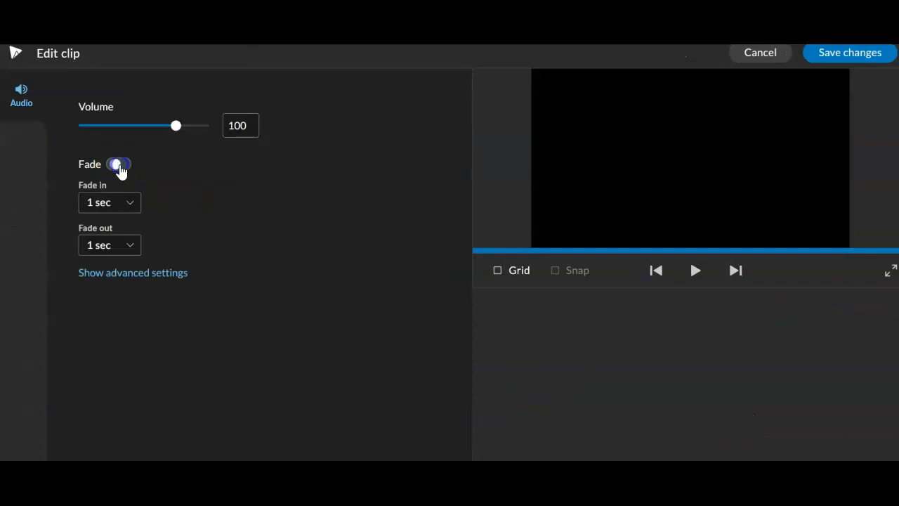
pyautogui.click(111, 252)
pyautogui.click(117, 379)
pyautogui.click(872, 55)
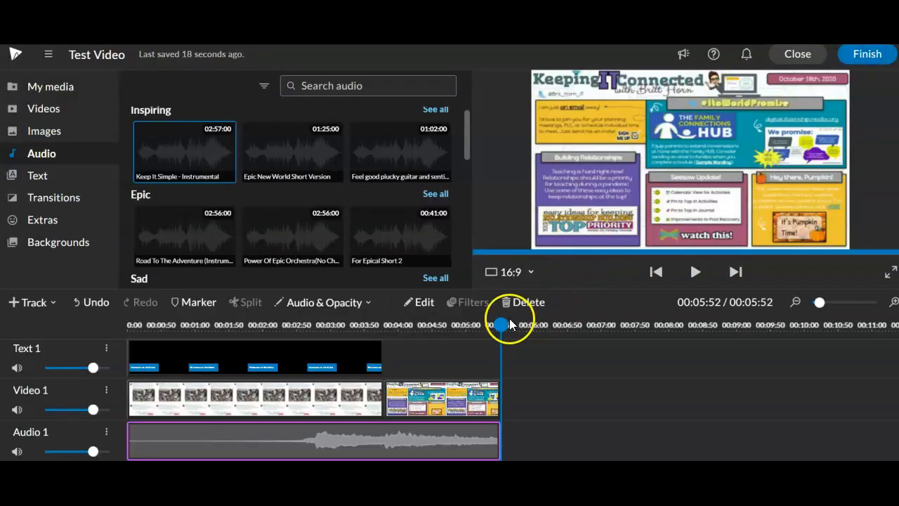
# Add a Cross mosaic transition between the two clips on the Video 1 track
pyautogui.moveTo(501, 327); pyautogui.dragTo(456, 334)
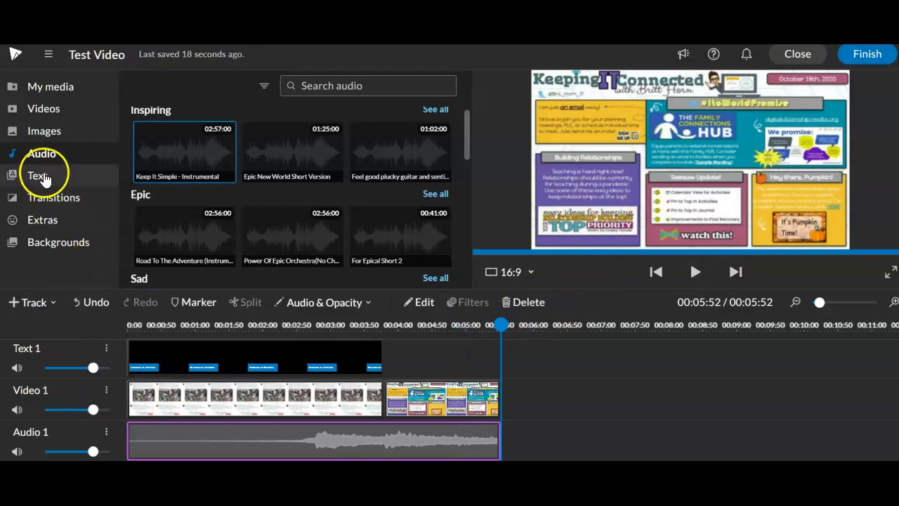
pyautogui.click(57, 197)
pyautogui.moveTo(301, 176); pyautogui.dragTo(368, 390)
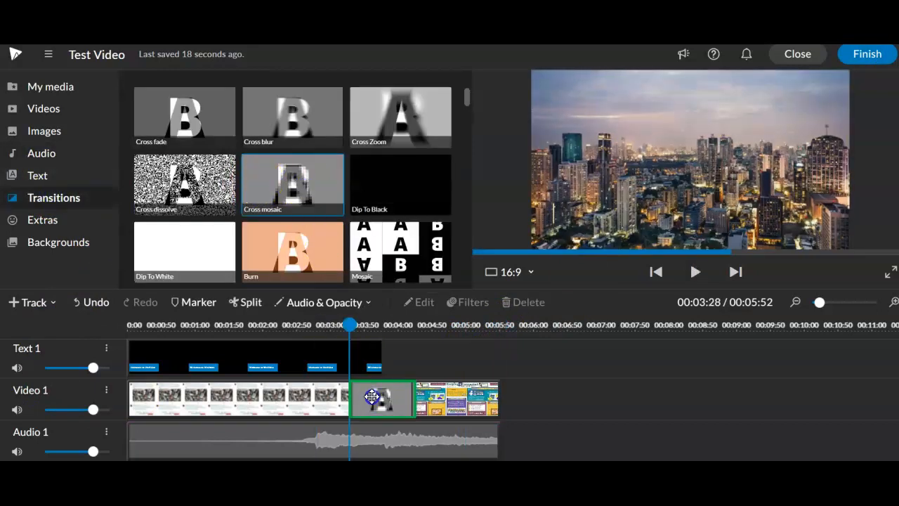
# Preview the transition, starting from shortly before the end of the first clip
pyautogui.click(317, 401)
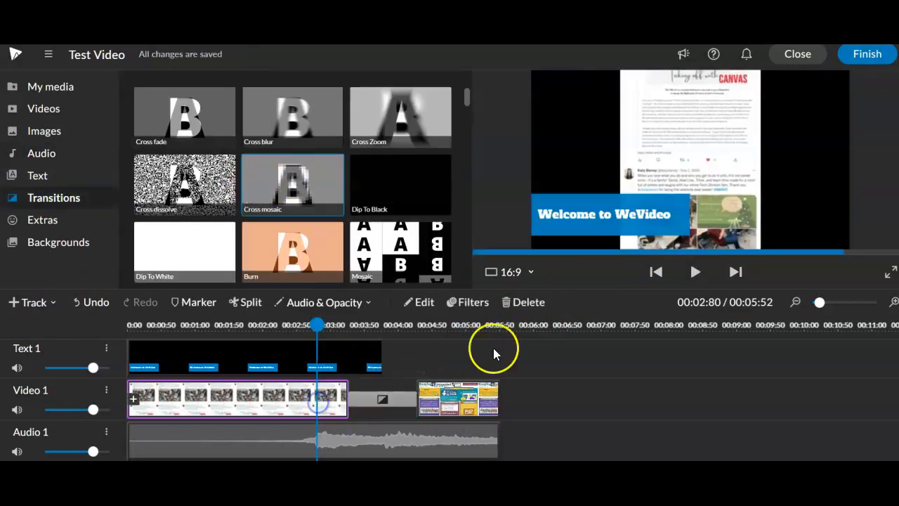
pyautogui.click(692, 277)
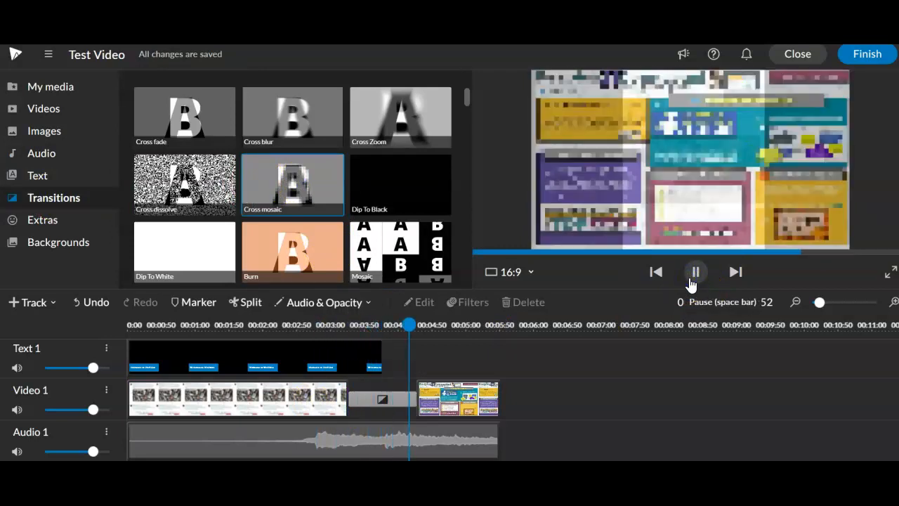
pyautogui.click(693, 281)
pyautogui.click(310, 350)
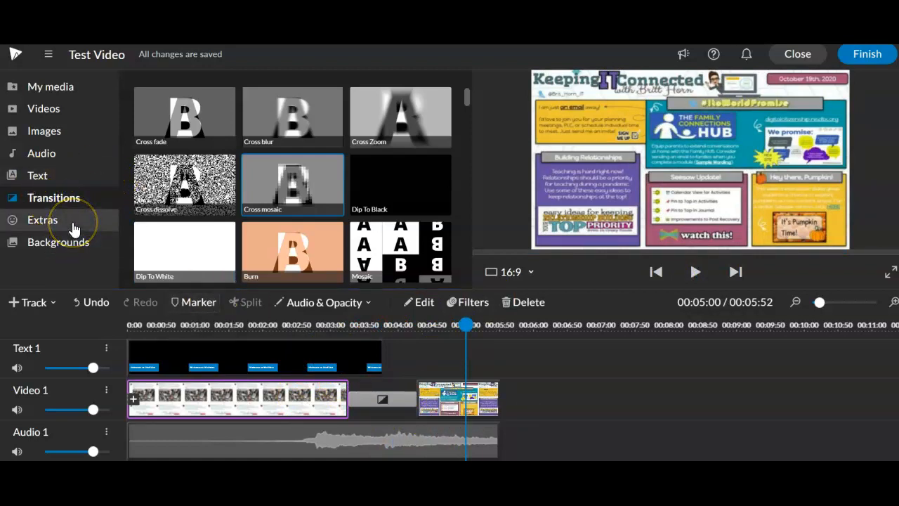
pyautogui.click(56, 153)
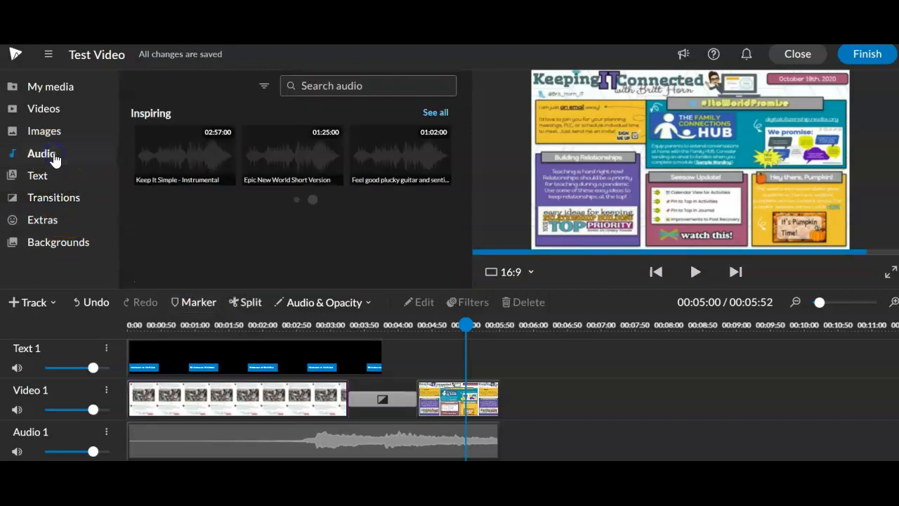
pyautogui.click(264, 88)
pyautogui.click(213, 100)
pyautogui.scroll(-2, 275, 154)
pyautogui.scroll(-3, 275, 153)
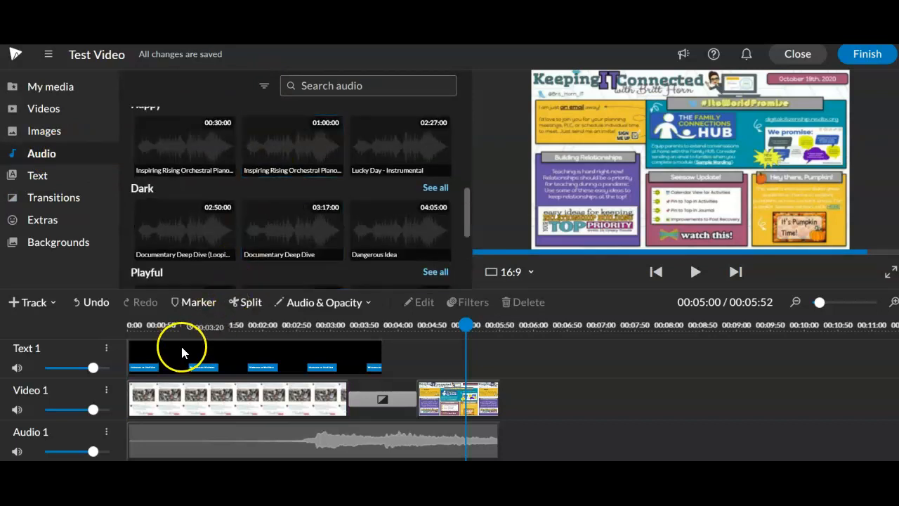
# Record a voice narration of about 2 seconds from the start of the second clip at 00:04:28 and save it
pyautogui.click(50, 87)
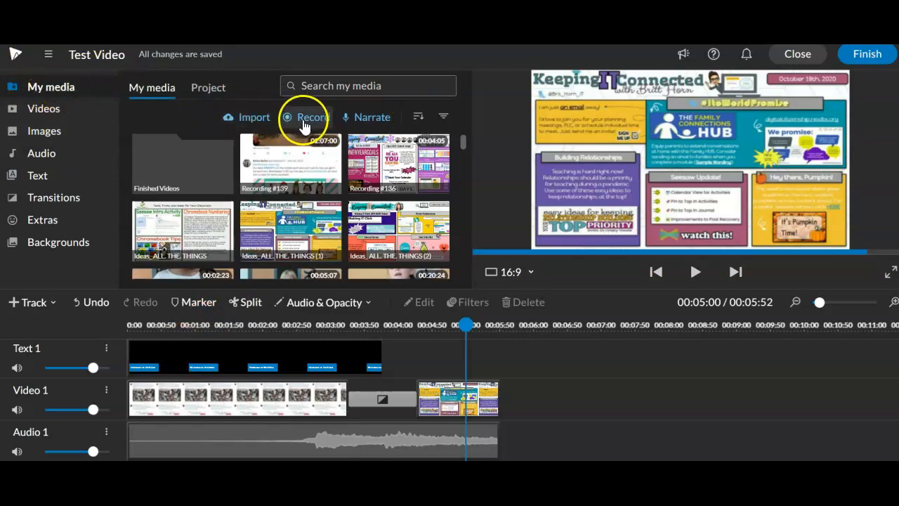
pyautogui.moveTo(466, 325); pyautogui.dragTo(424, 330)
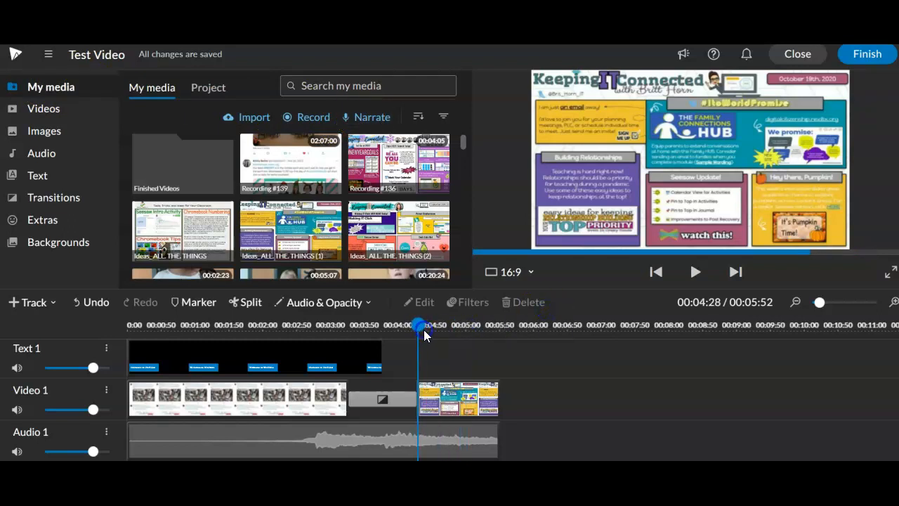
pyautogui.click(364, 116)
pyautogui.click(496, 358)
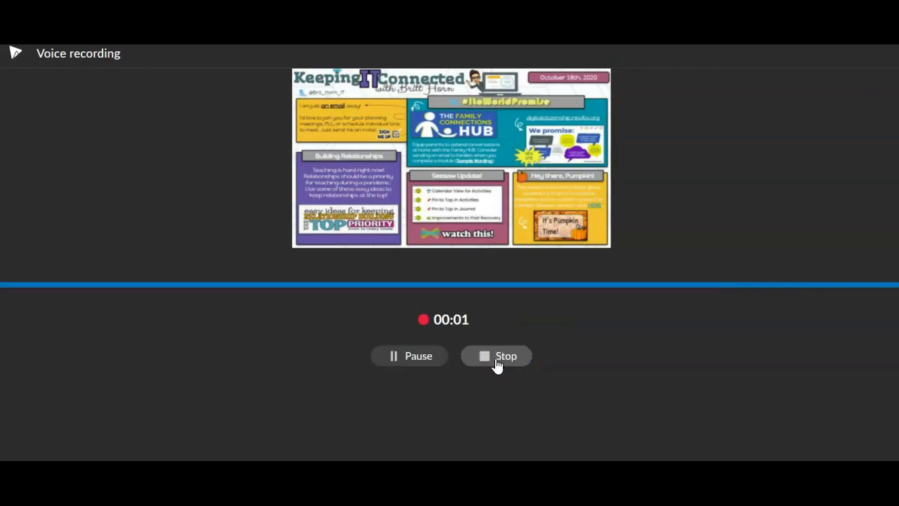
pyautogui.click(497, 358)
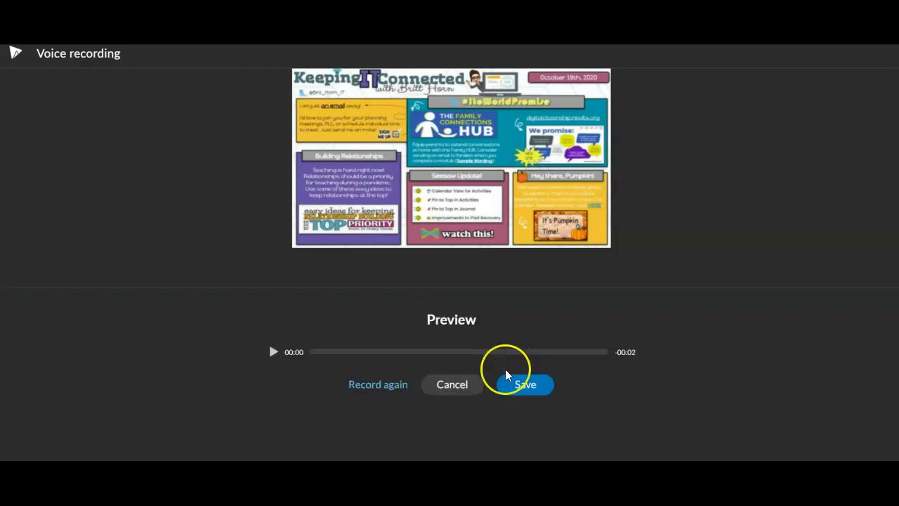
pyautogui.click(525, 385)
# Play back the video to check it with the recorded narration
pyautogui.moveTo(420, 324); pyautogui.dragTo(358, 336)
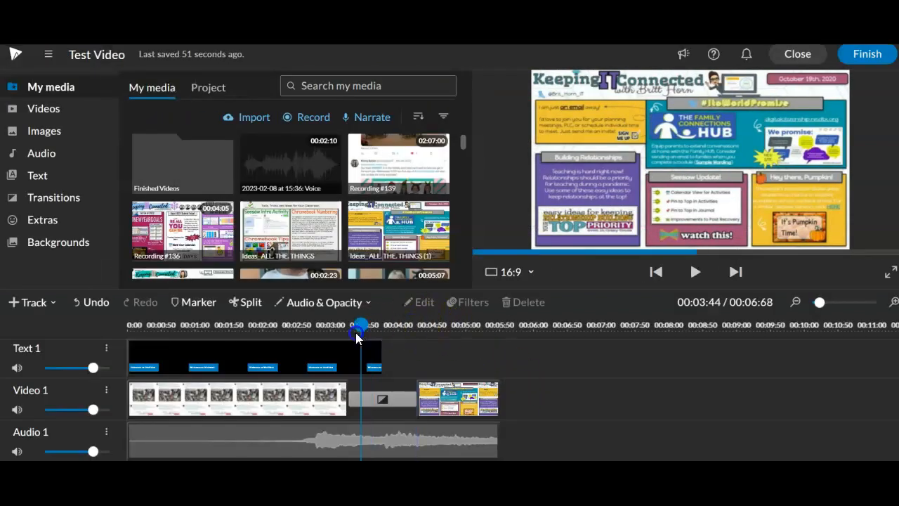
pyautogui.click(695, 272)
pyautogui.click(702, 279)
pyautogui.click(702, 279)
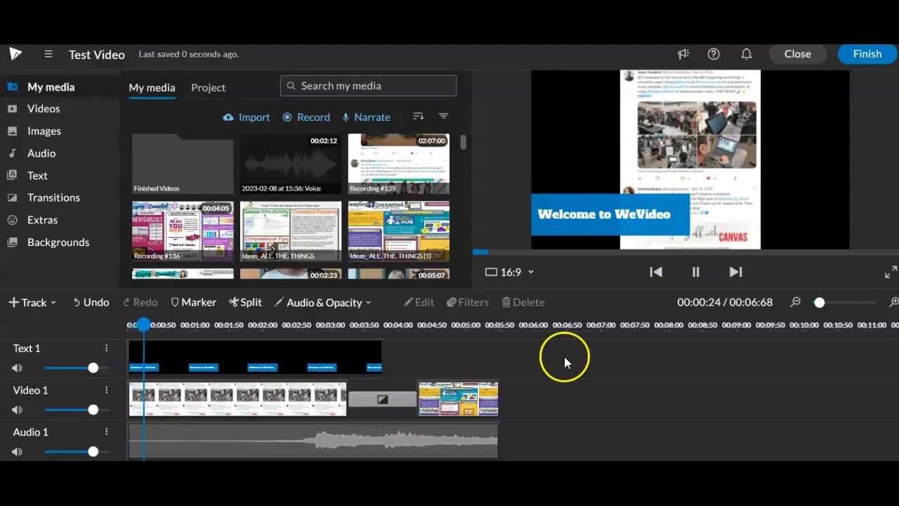
pyautogui.click(696, 272)
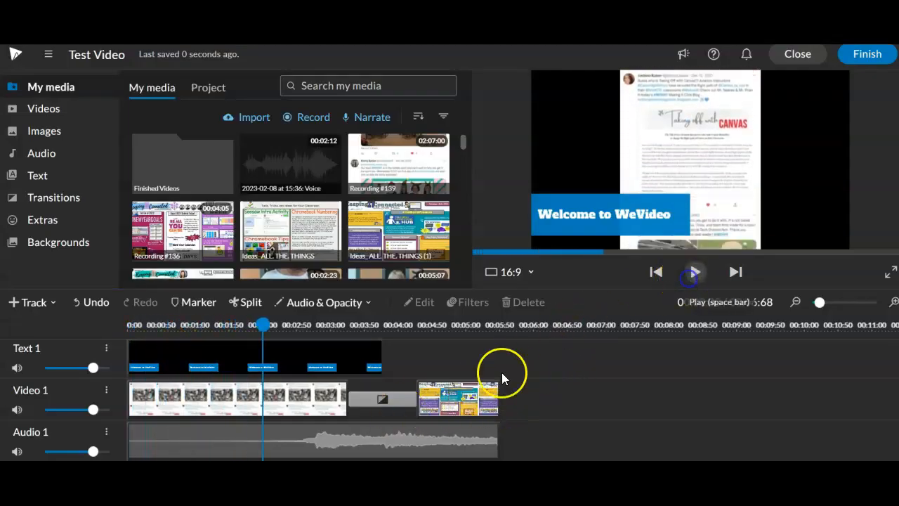
# Extend the end of the second Video 1 clip to 00:06:68 to match the end of the voiceover
pyautogui.click(447, 414)
pyautogui.moveTo(494, 408); pyautogui.dragTo(598, 404)
pyautogui.scroll(-2, 599, 407)
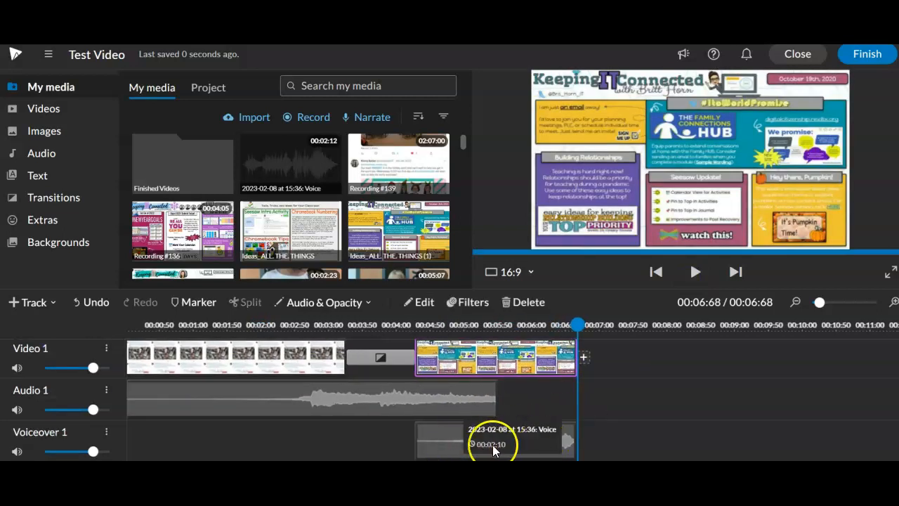
pyautogui.scroll(1, 163, 374)
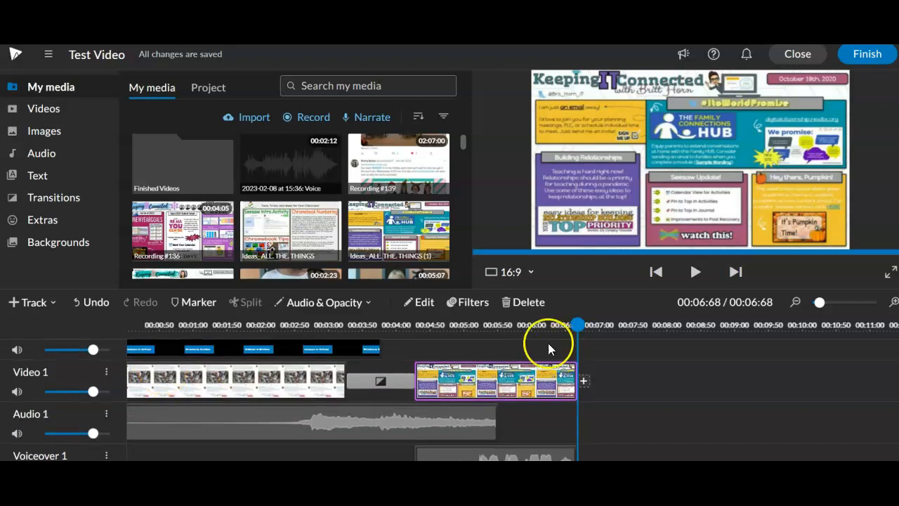
# Shift the voiceover clip earlier so it ends together with the music clip, and preview the result
pyautogui.scroll(-1, 563, 404)
pyautogui.moveTo(488, 438); pyautogui.dragTo(411, 443)
pyautogui.click(695, 272)
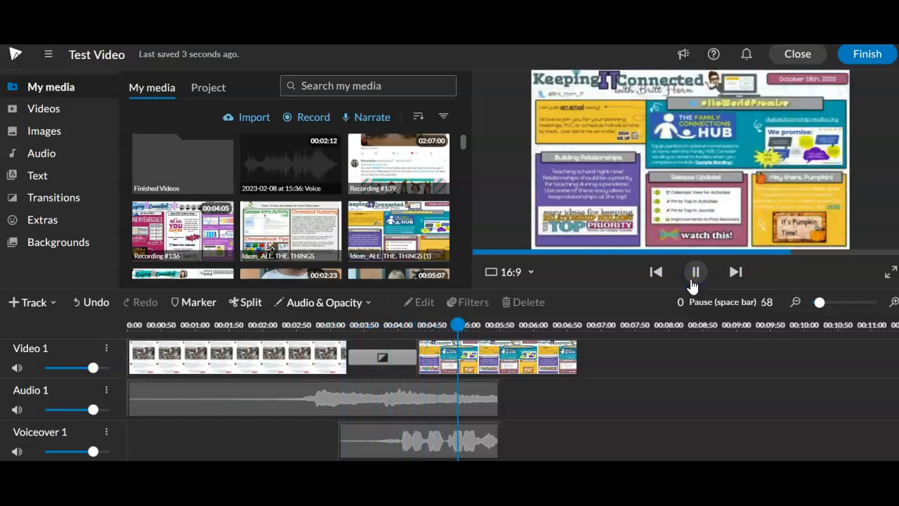
pyautogui.click(694, 276)
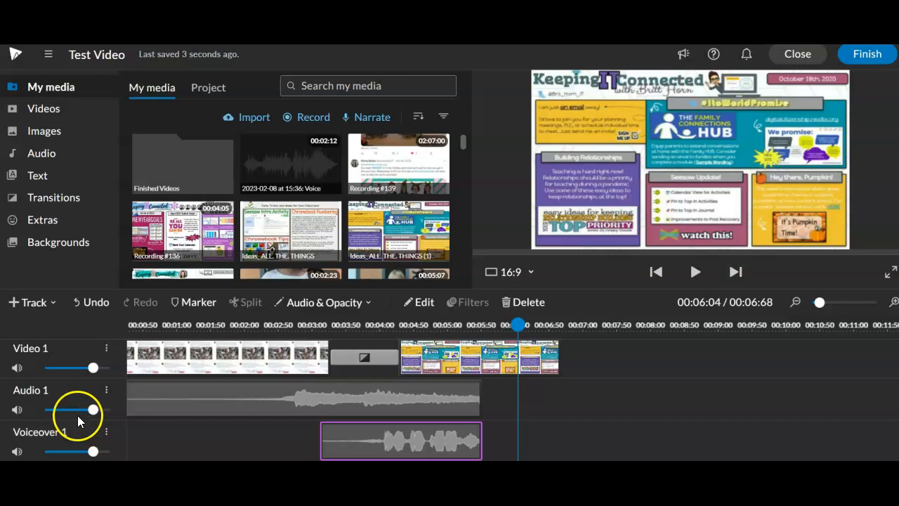
# Set the music clip's volume to 37 and save the clip changes
pyautogui.doubleClick(264, 399)
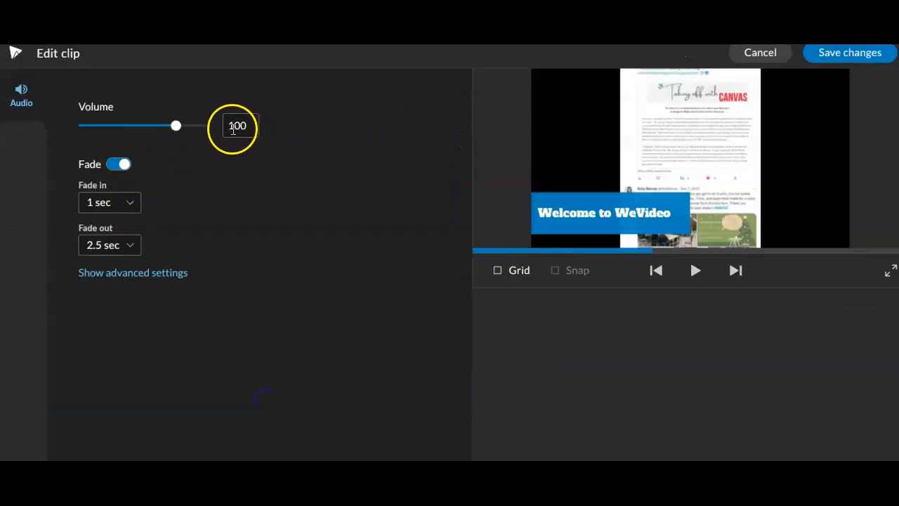
pyautogui.moveTo(161, 127); pyautogui.dragTo(131, 127)
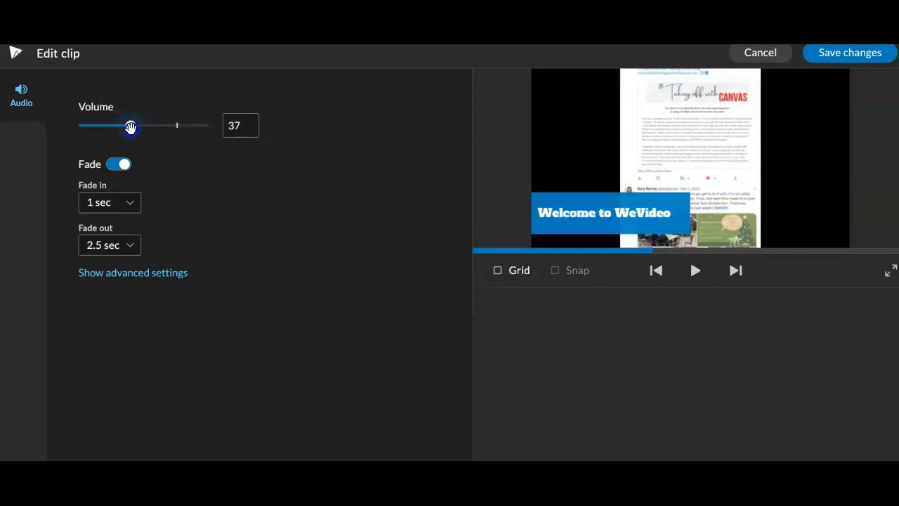
pyautogui.click(853, 55)
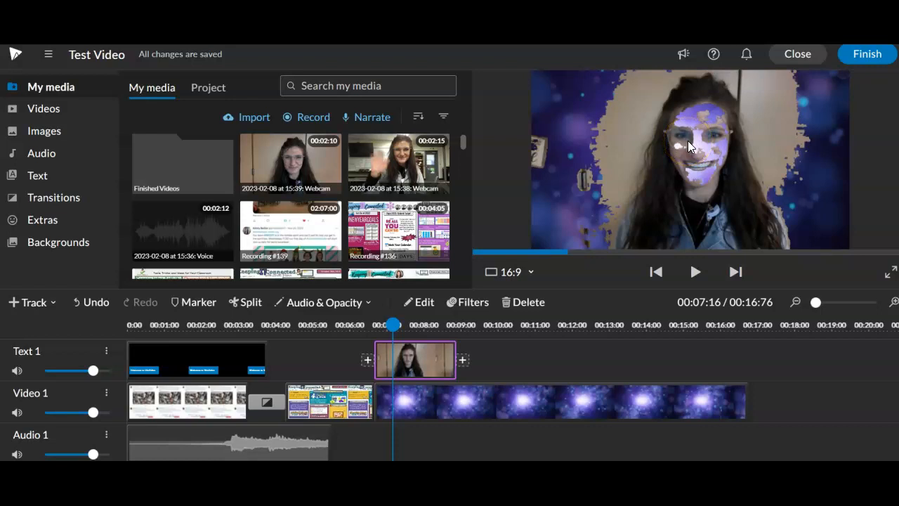
# Replace the purple background clip on Video 1 with the tiger stock video from Animals, starting at 00:06:68
pyautogui.click(54, 112)
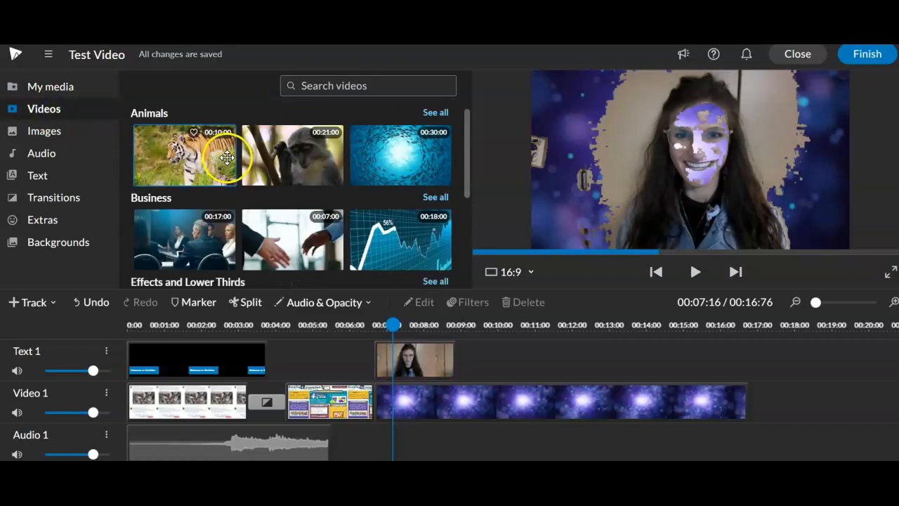
pyautogui.click(505, 392)
pyautogui.press('Delete')
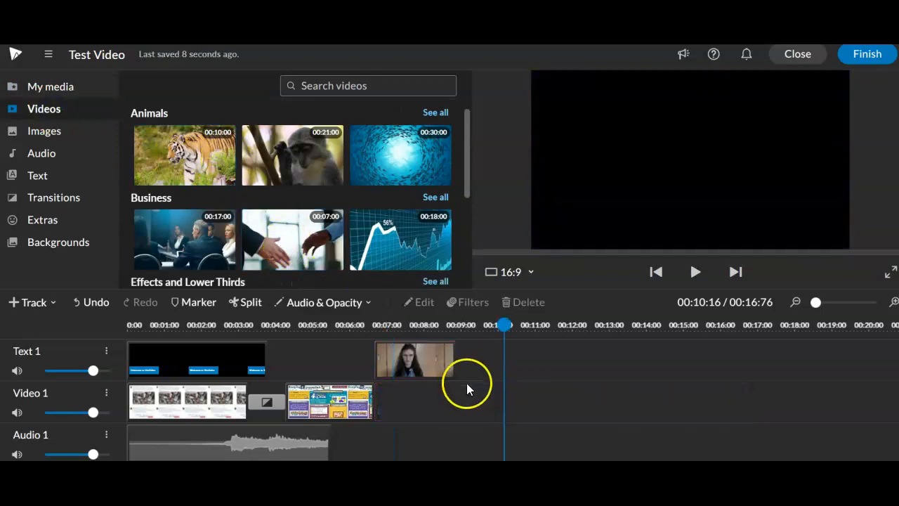
pyautogui.moveTo(184, 154); pyautogui.dragTo(389, 394)
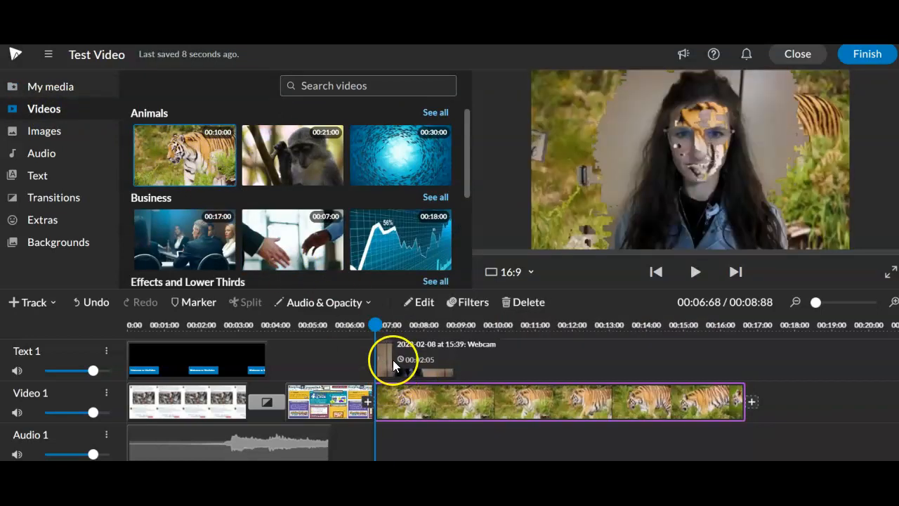
# Try placing the tiger clip on the track above the webcam clip and preview the layering
pyautogui.moveTo(393, 360); pyautogui.dragTo(393, 360)
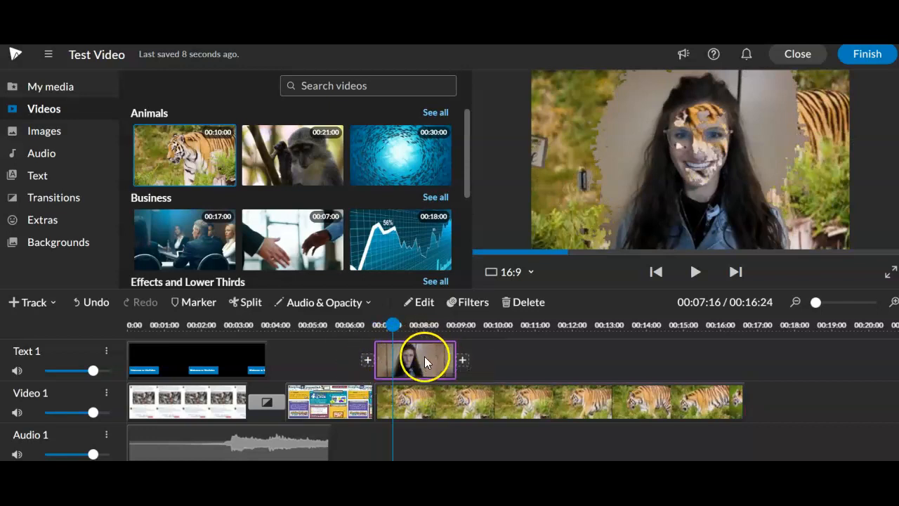
pyautogui.moveTo(489, 401); pyautogui.dragTo(586, 369)
pyautogui.moveTo(465, 366); pyautogui.dragTo(408, 363)
pyautogui.click(695, 272)
pyautogui.click(696, 272)
# Return the tiger clip to Video 1 with the webcam clip above it on Text 1, and preview the overlay
pyautogui.moveTo(505, 364); pyautogui.dragTo(605, 401)
pyautogui.moveTo(403, 391); pyautogui.dragTo(405, 359)
pyautogui.moveTo(567, 396); pyautogui.dragTo(470, 401)
pyautogui.click(695, 272)
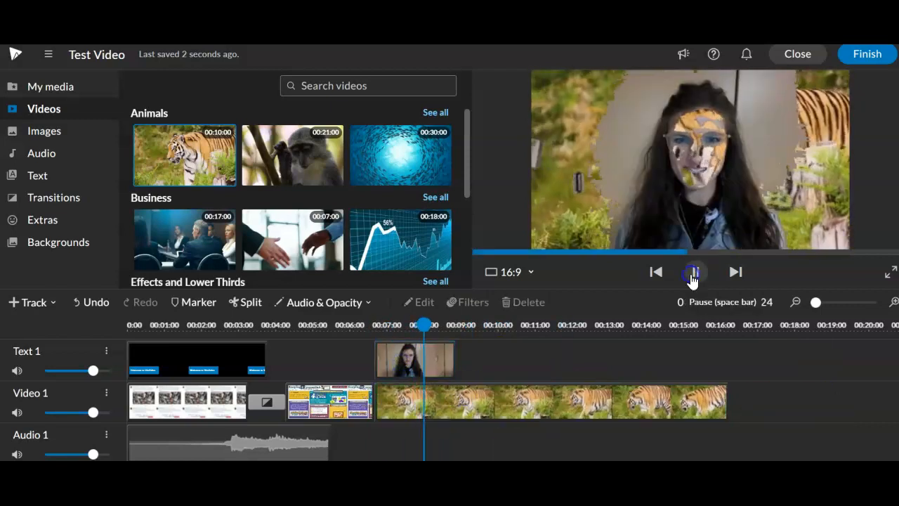
# Open the webcam clip's keying settings and try sampling the wall colour and the blue jacket colour 374d6a to key out
pyautogui.click(386, 360)
pyautogui.doubleClick(397, 370)
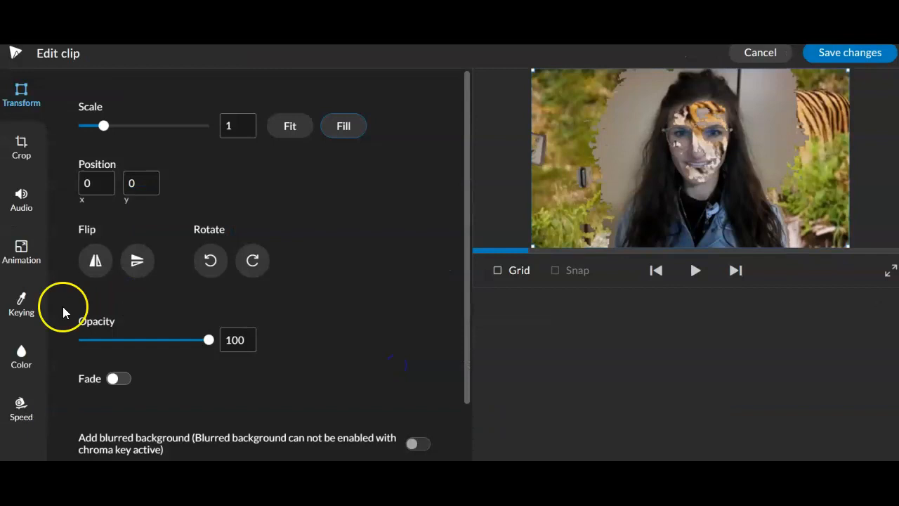
pyautogui.click(24, 298)
pyautogui.click(132, 152)
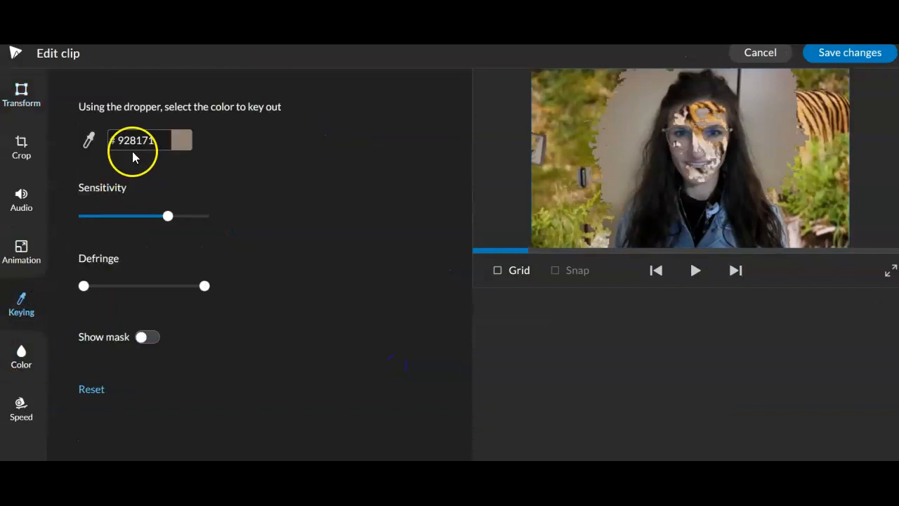
pyautogui.click(626, 131)
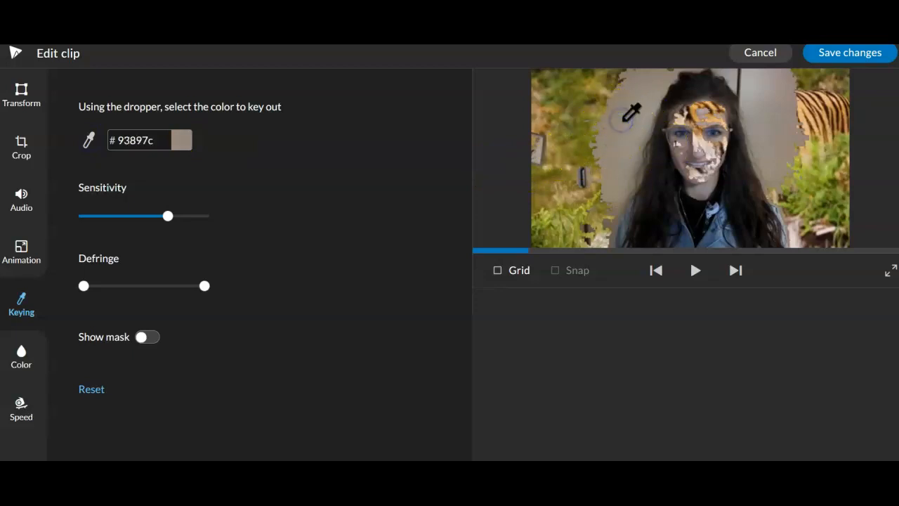
pyautogui.click(712, 236)
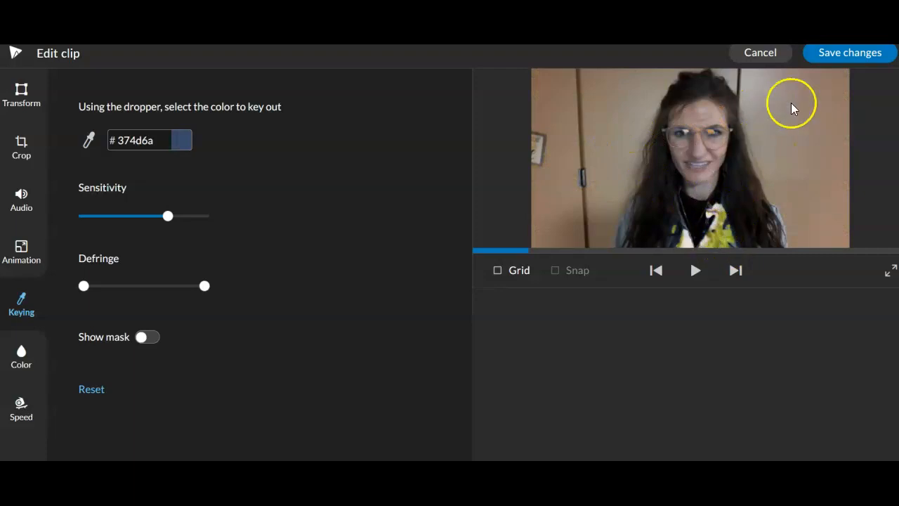
# Sample the black colour 030100 from the webcam clip's shirt to key out and save the clip changes
pyautogui.click(93, 139)
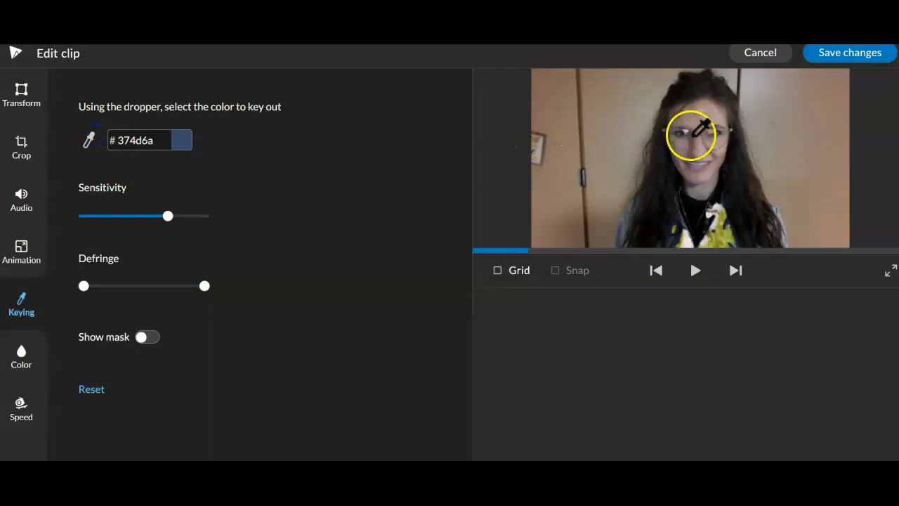
pyautogui.click(692, 214)
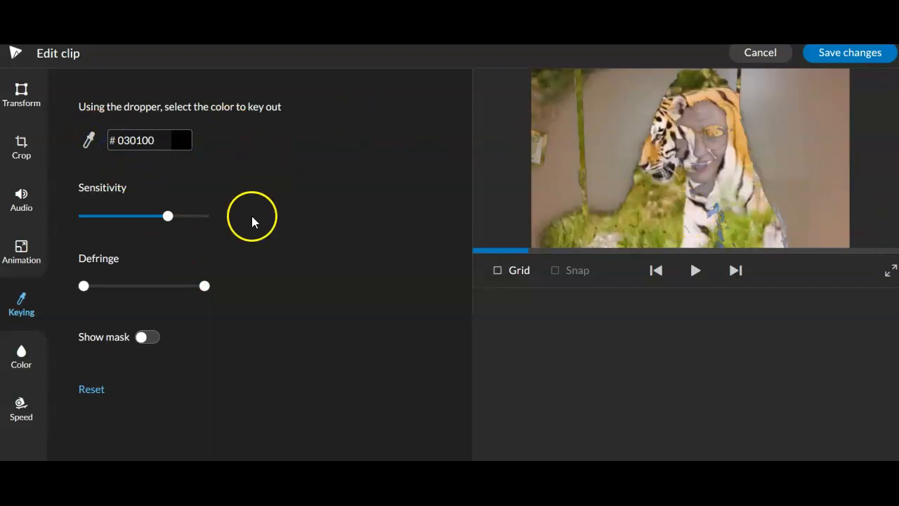
pyautogui.click(868, 59)
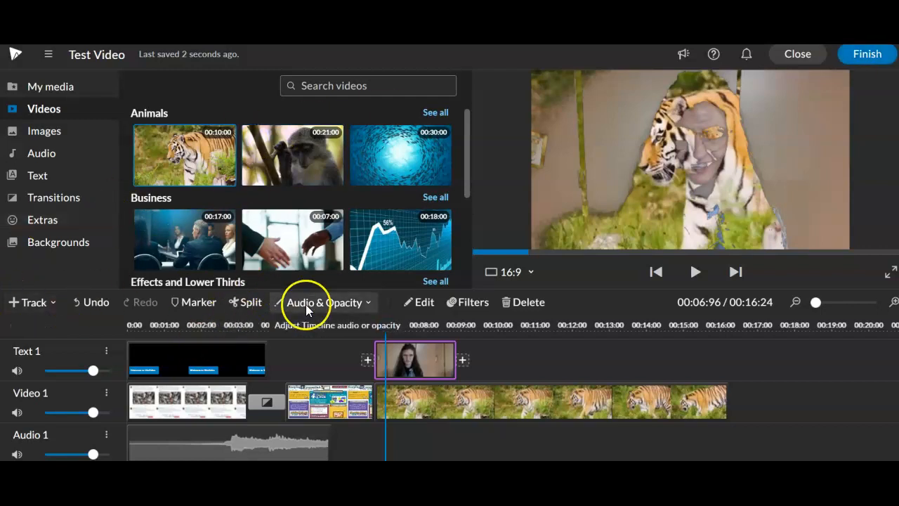
# Finish the project and export "Test Video" as an SD 852x480 video with Google Drive as a destination
pyautogui.click(866, 56)
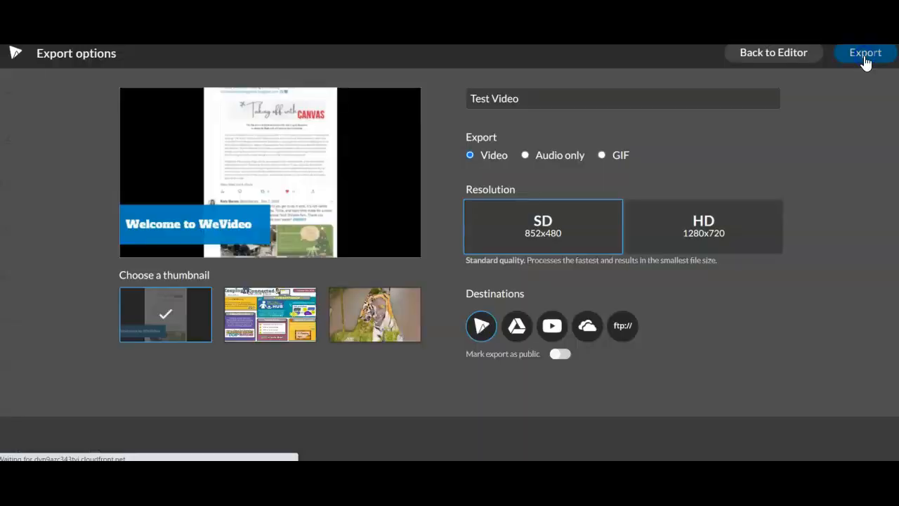
pyautogui.click(515, 329)
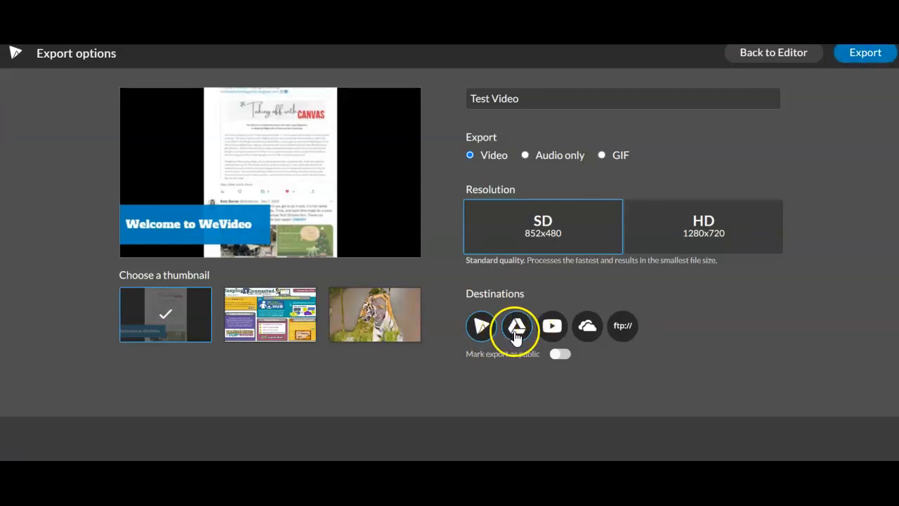
pyautogui.click(852, 60)
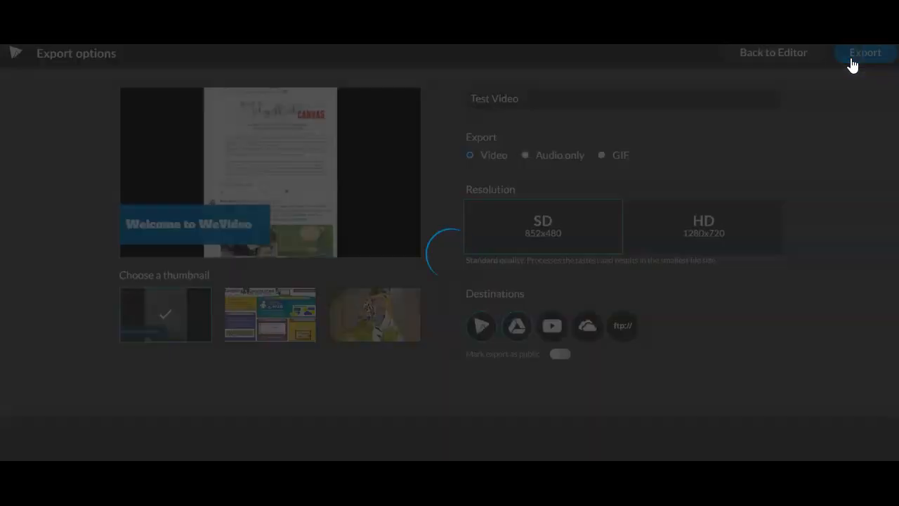